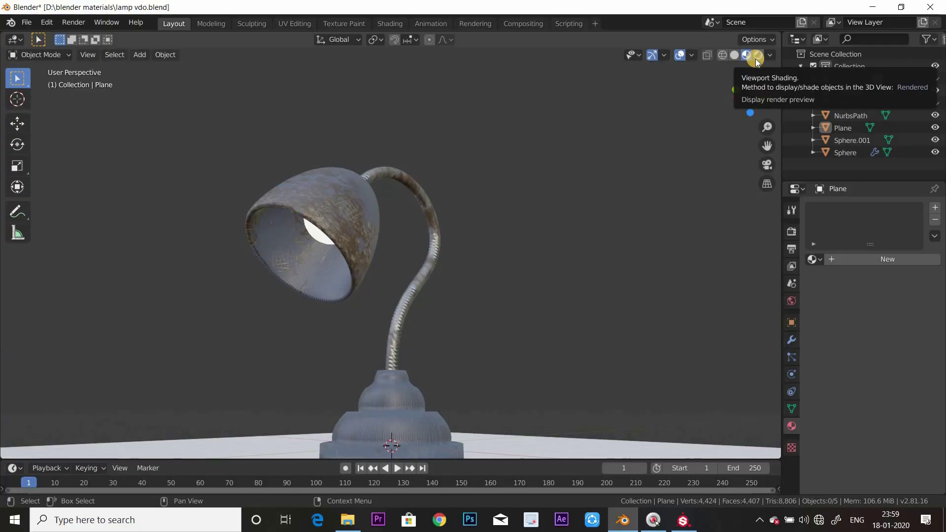
Preview the lamp in rendered, solid, wireframe and textured shading while orbiting around it.
left_click(756, 59)
scroll(577, 216, "down", 1)
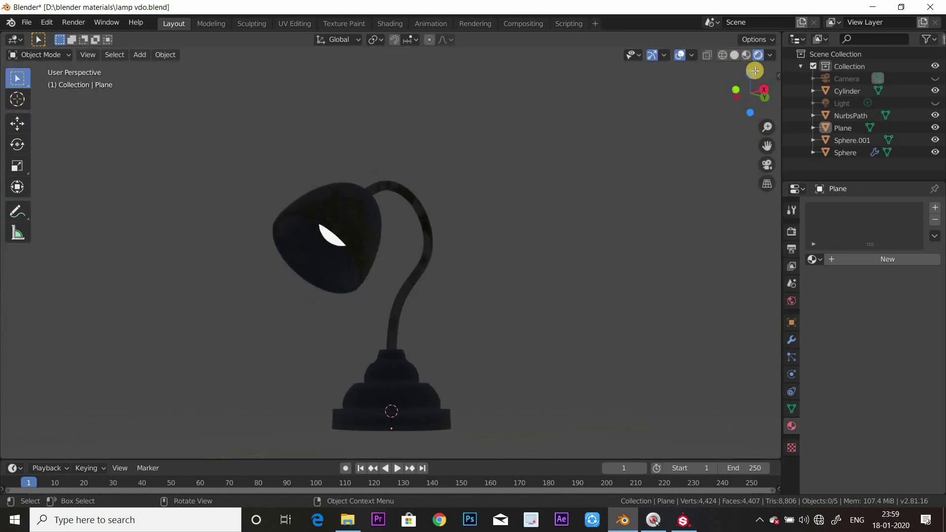
left_click(735, 55)
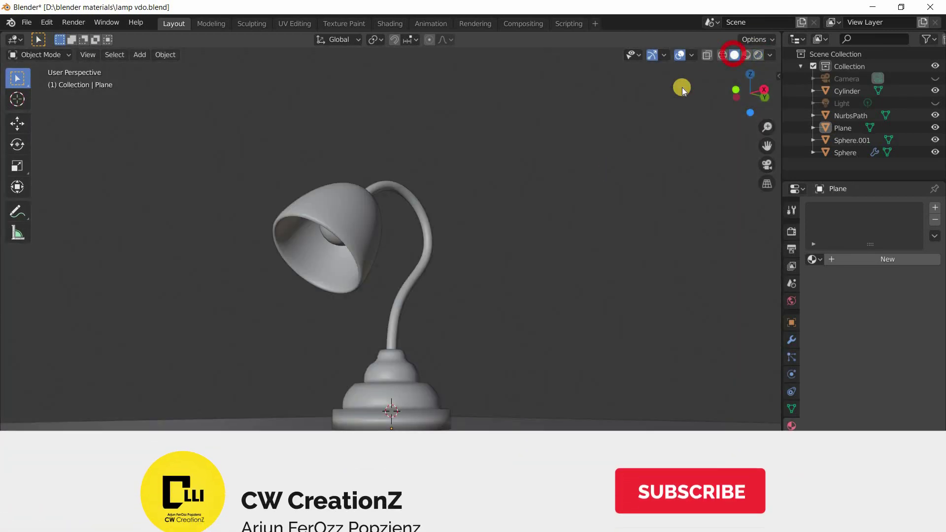
left_click(723, 54)
left_click(747, 55)
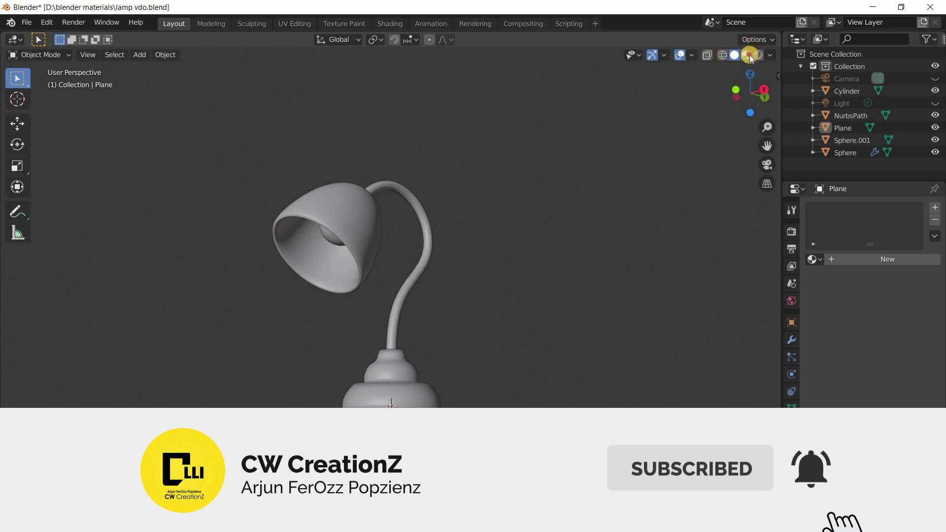
key("z")
middle_click_drag(583, 202, 575, 93)
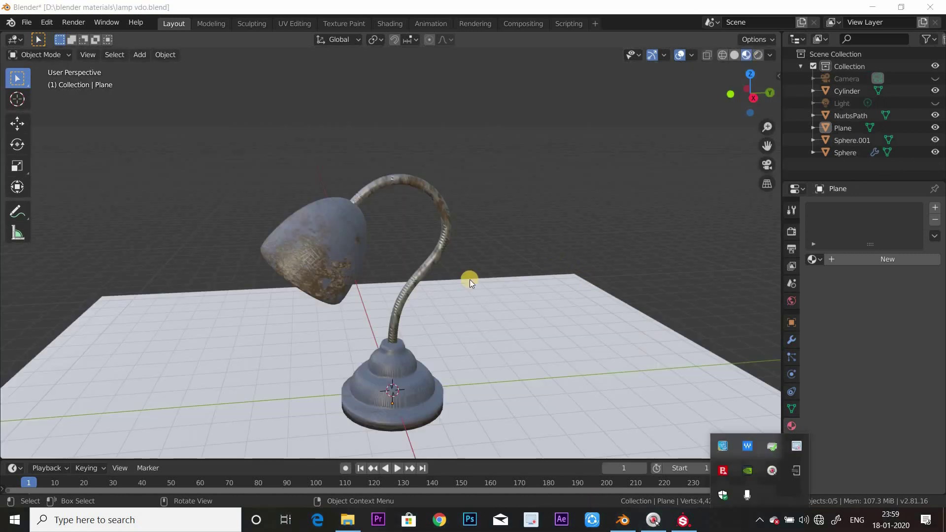
mouse_move(469, 279)
middle_mouse_down()
mouse_move(510, 242)
mouse_move(545, 322)
middle_mouse_up()
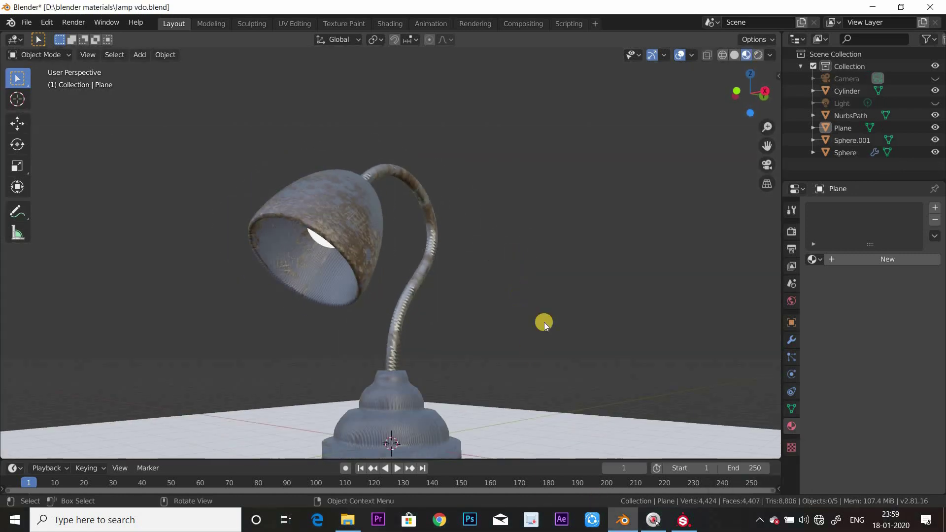
scroll(547, 317, "down", 2)
middle_click_drag(528, 368, 577, 206)
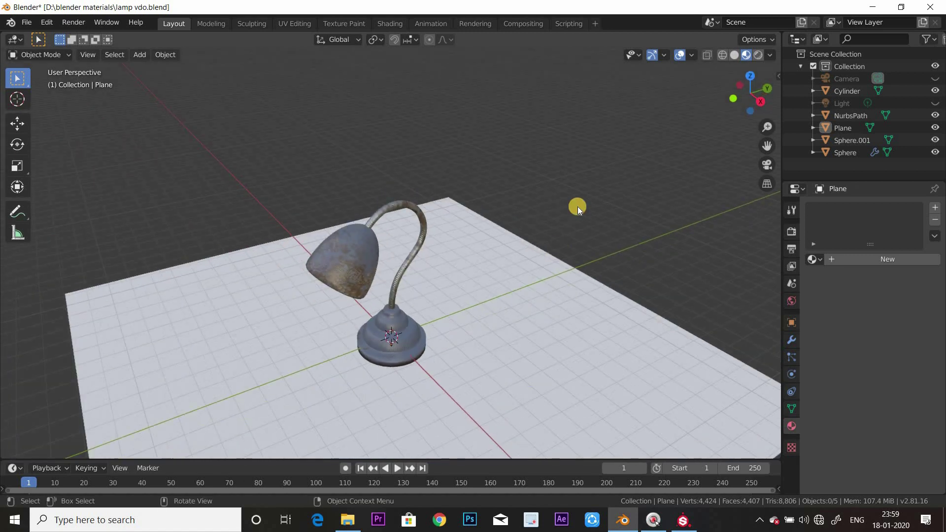
Add an area light, raise it along Z above the lamp and scale it up.
key("shift+a")
left_click(551, 351)
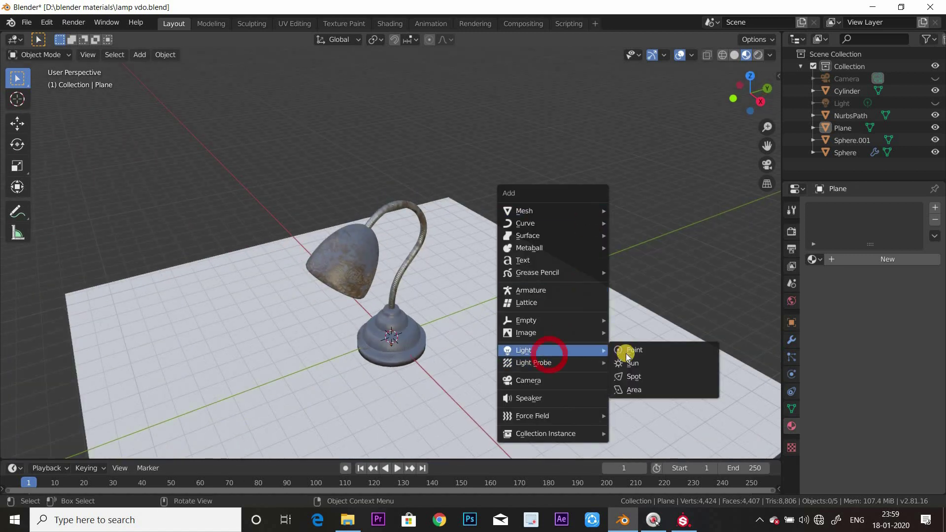
left_click(631, 390)
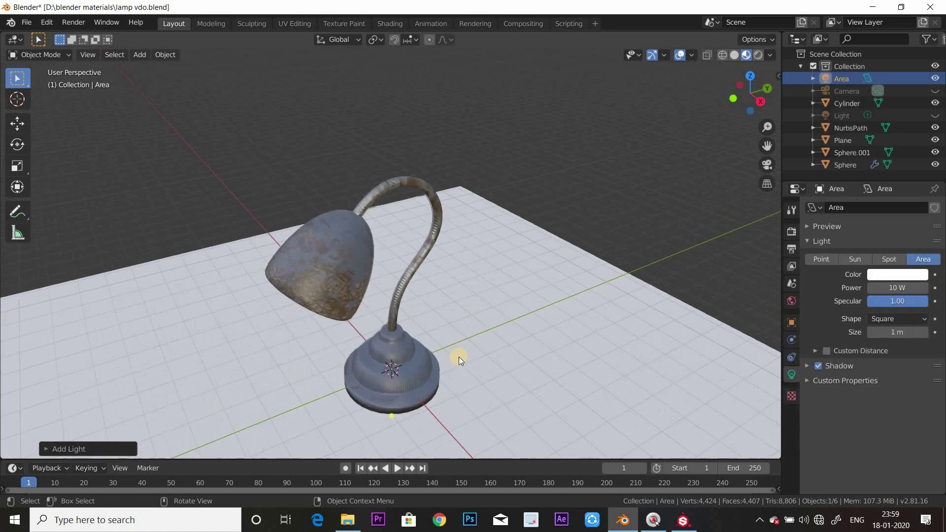
key("g")
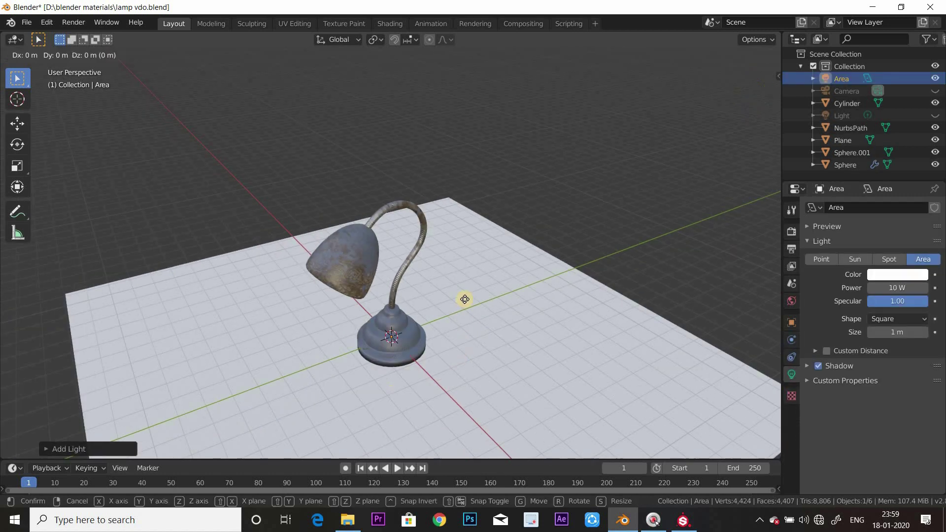
key("z")
left_click(449, 146)
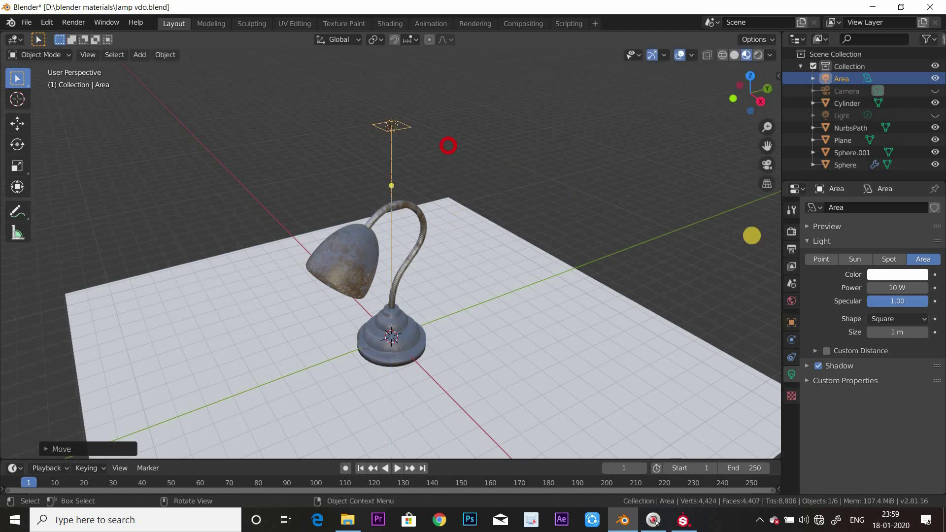
key("s")
left_click(342, 279)
Tilt the area light around the Y axis and slide it sideways along X.
middle_click_drag(342, 279, 493, 304)
key("r")
right_click(494, 305)
key("r")
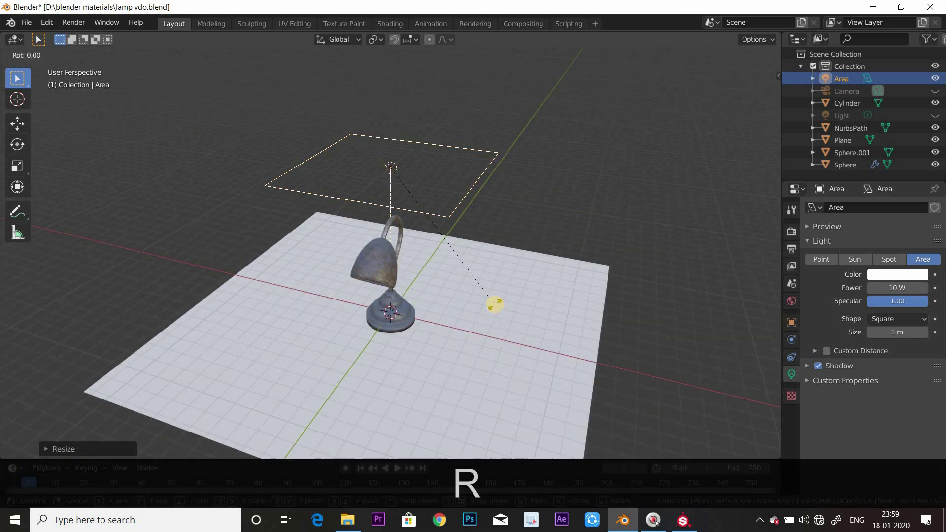
key("y")
left_click(249, 391)
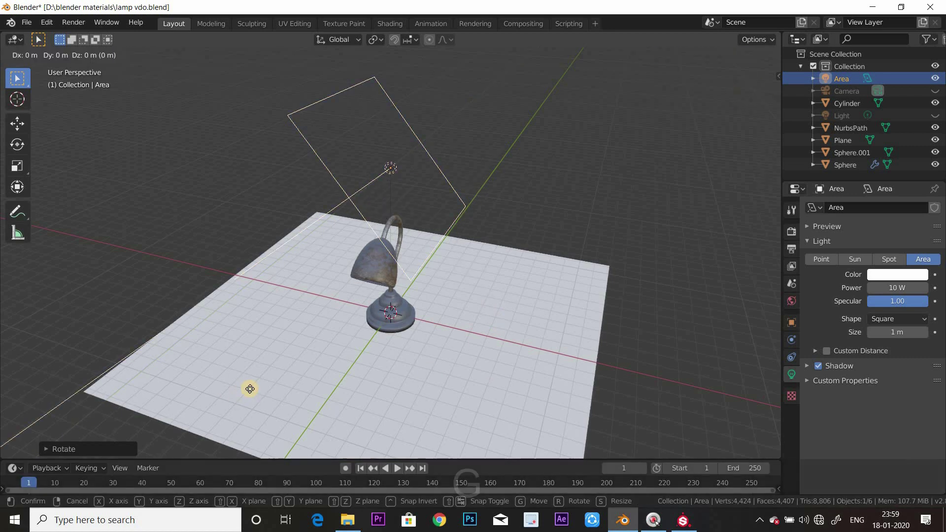
key("g")
key("x")
left_click(545, 257)
mouse_move(544, 258)
middle_mouse_down()
mouse_move(646, 143)
mouse_move(493, 233)
middle_mouse_up()
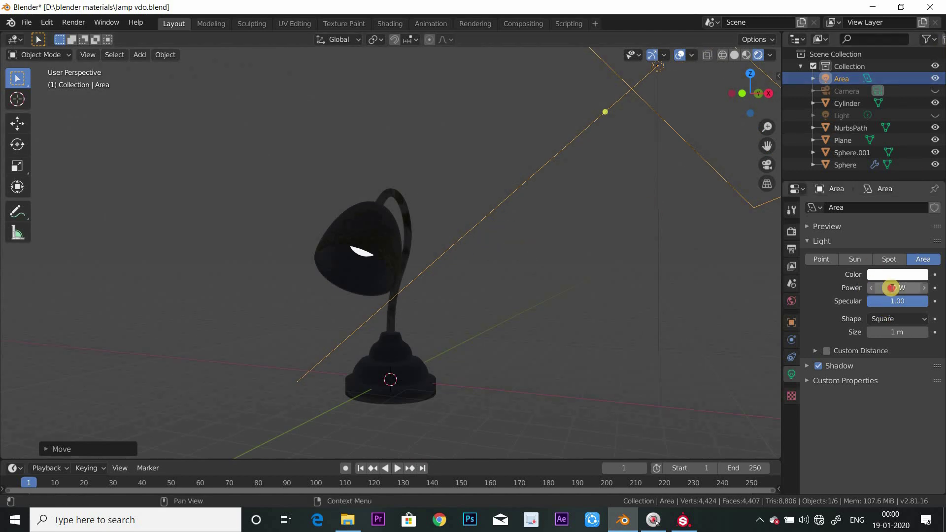
Set the area light's power to 1000 W.
type("1000")
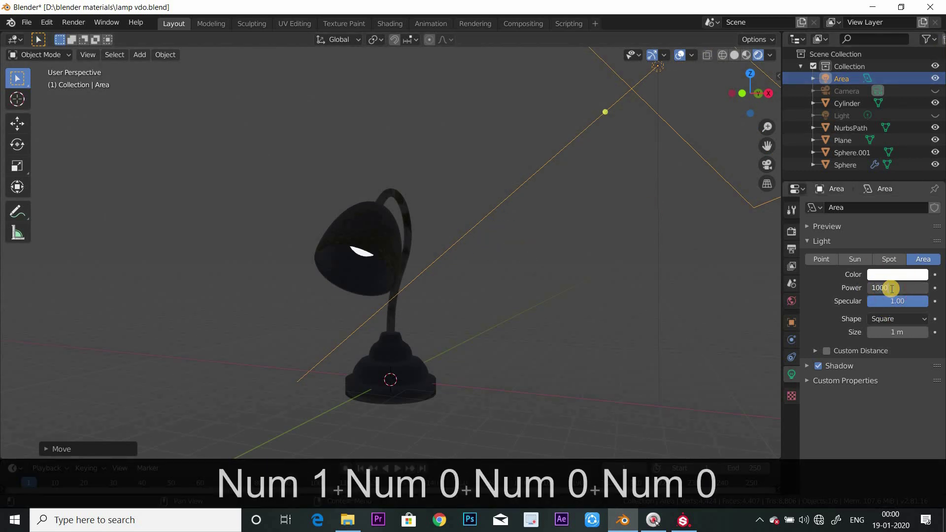
key("Return")
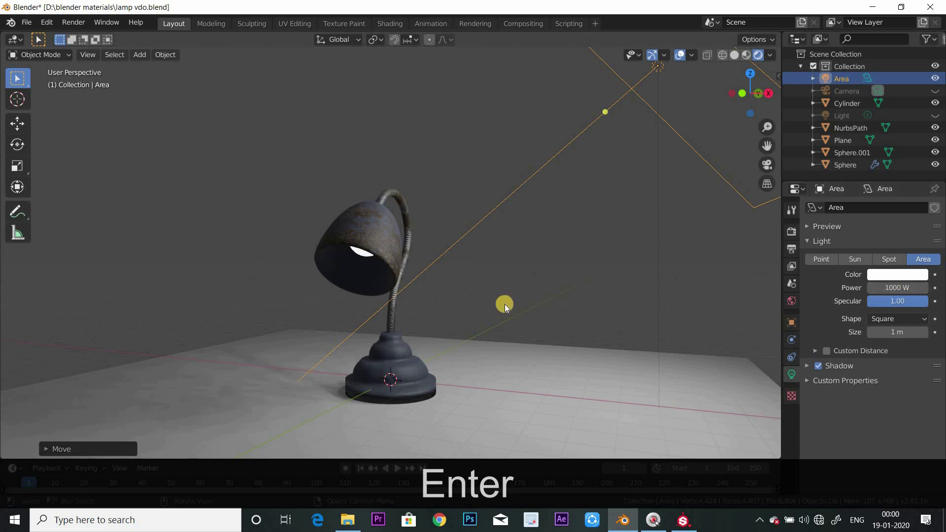
middle_click_drag(505, 304, 503, 315)
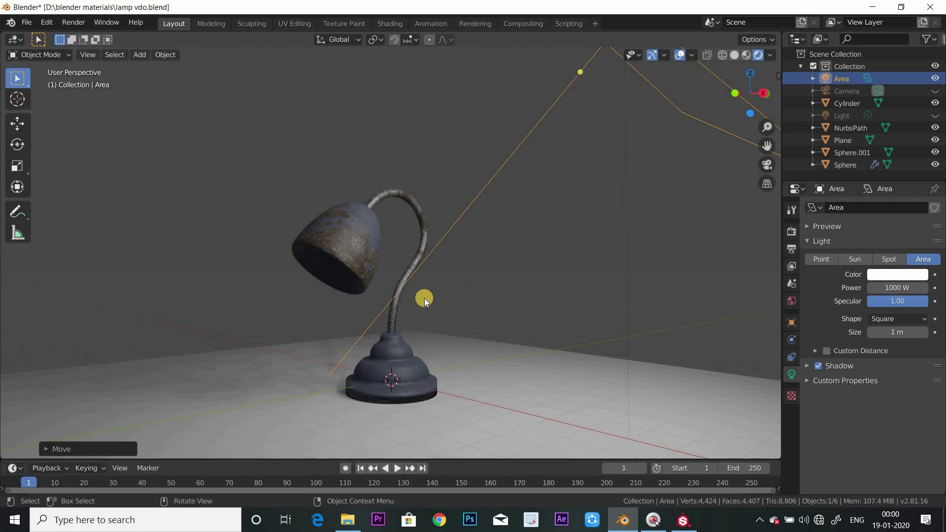
Switch to Right Orthographic view, deselect the area light and adjust the zoom.
key("KP_3")
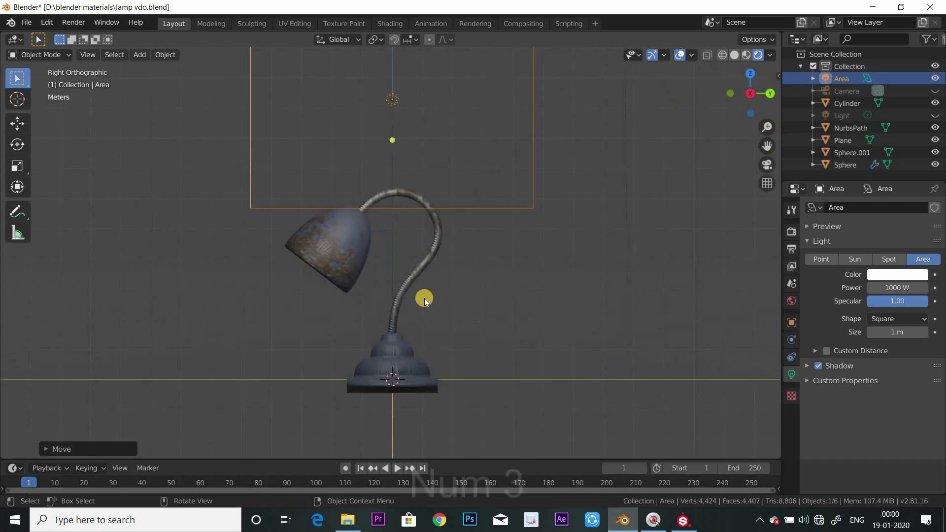
left_click(516, 285)
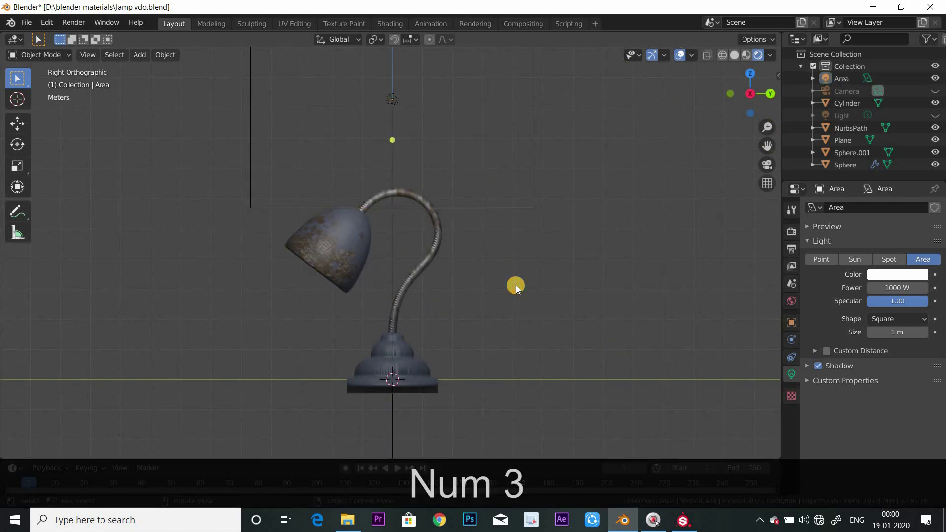
scroll(524, 315, "up", 1)
scroll(524, 314, "up", 2)
scroll(524, 314, "down", 1)
scroll(524, 315, "down", 1)
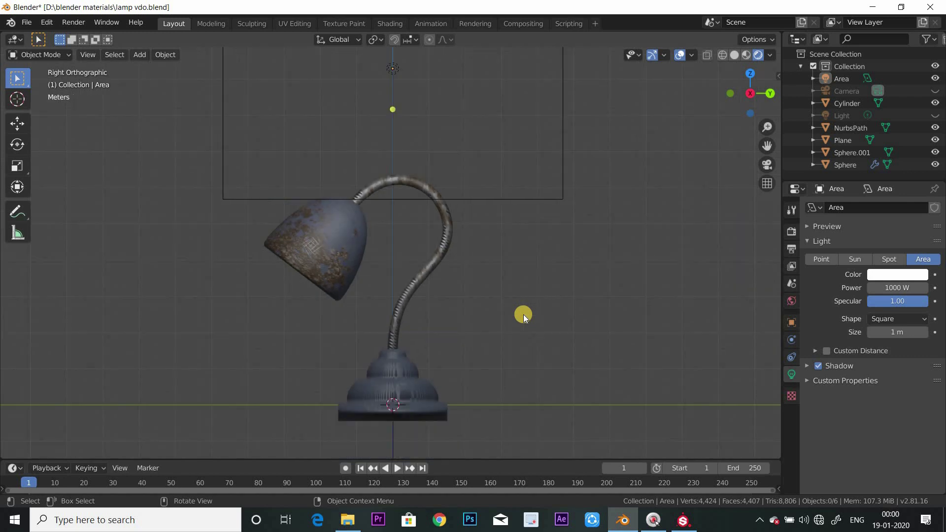
key("shift+a")
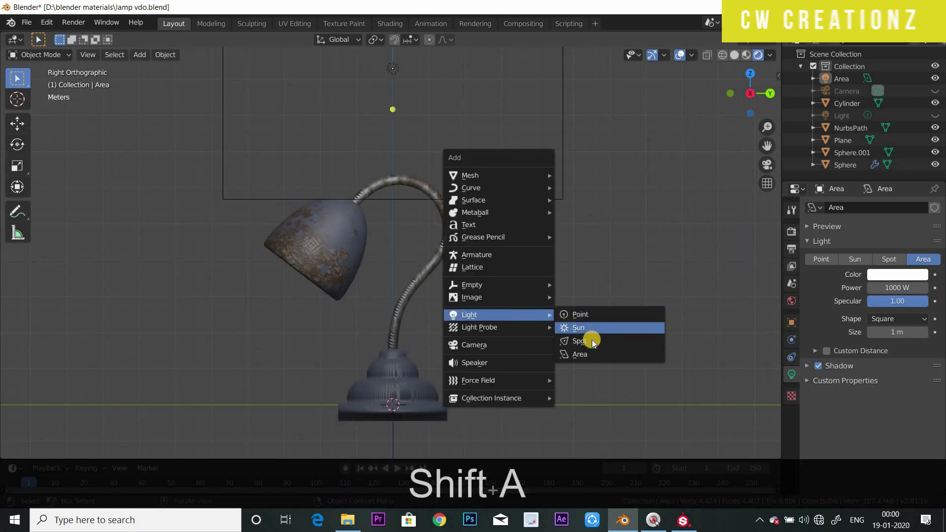
Add a spot light, raise it along Z to the shade, and enable wireframe with X-ray.
left_click(591, 341)
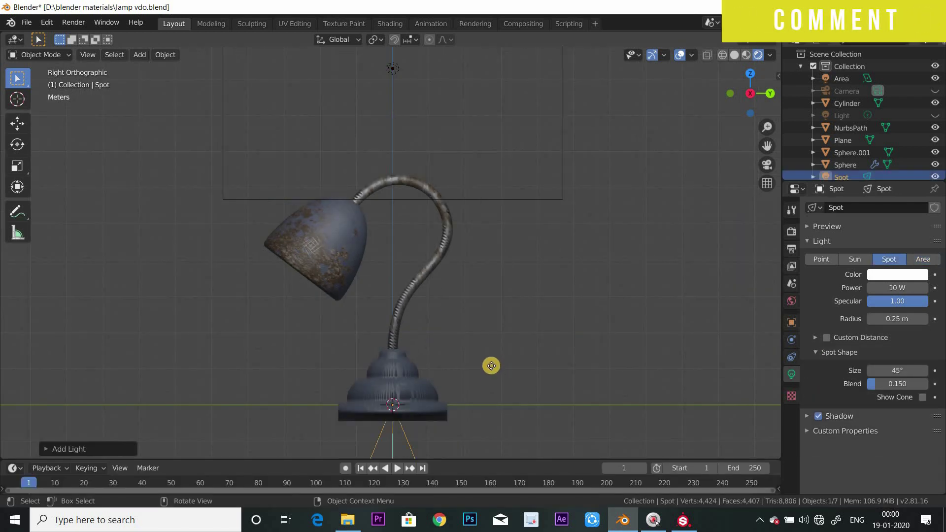
key("g")
key("z")
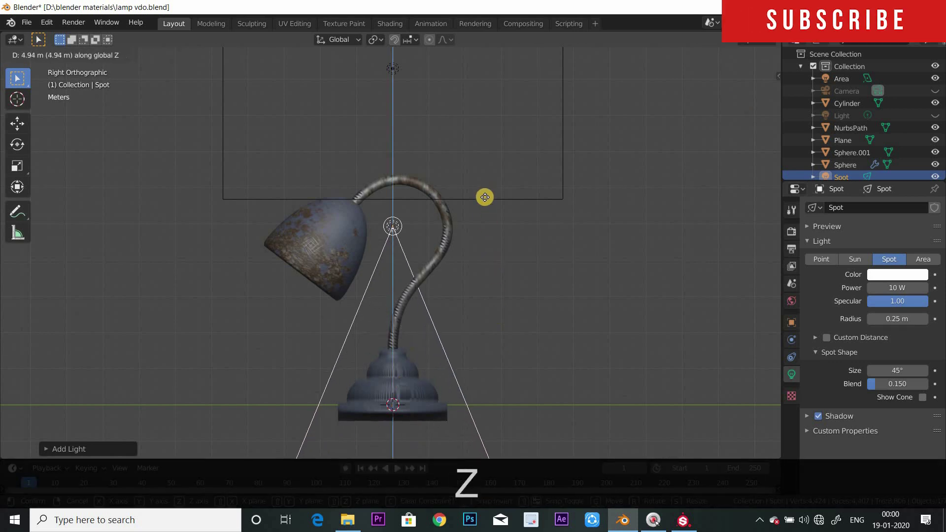
left_click(485, 199)
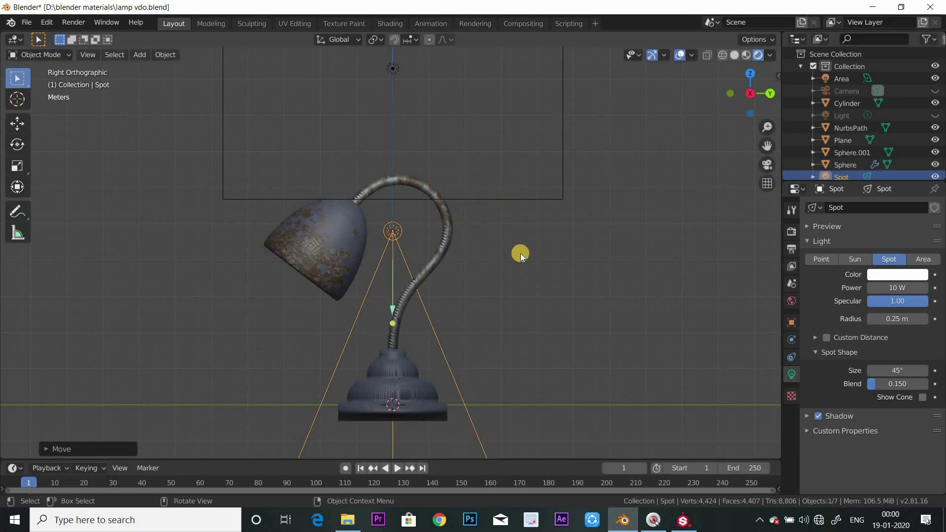
left_click(724, 55)
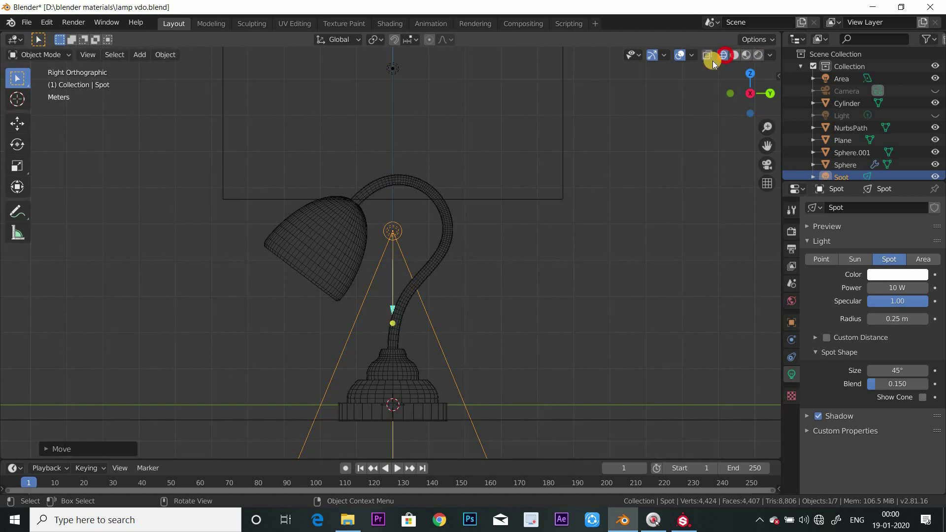
left_click(709, 55)
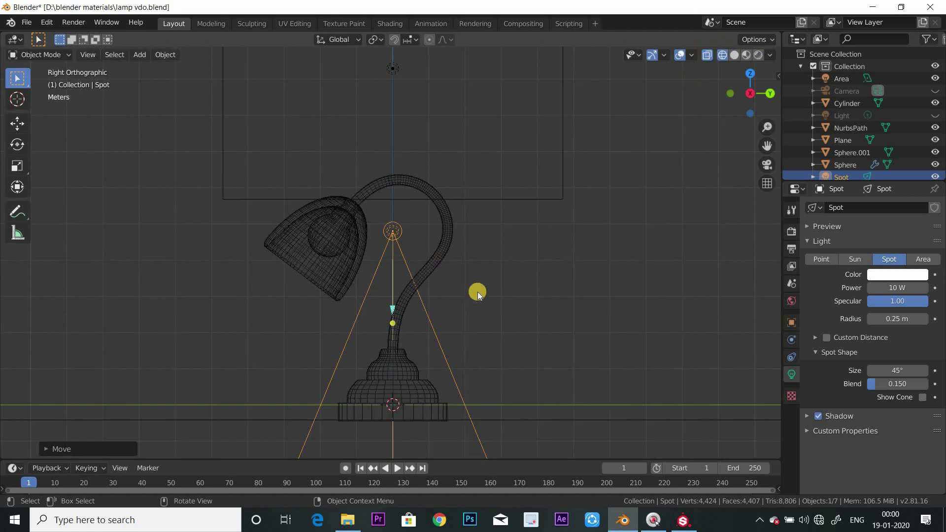
Rotate and move the spot light into the lamp shade so its cone points downward.
key("r")
left_click(433, 287)
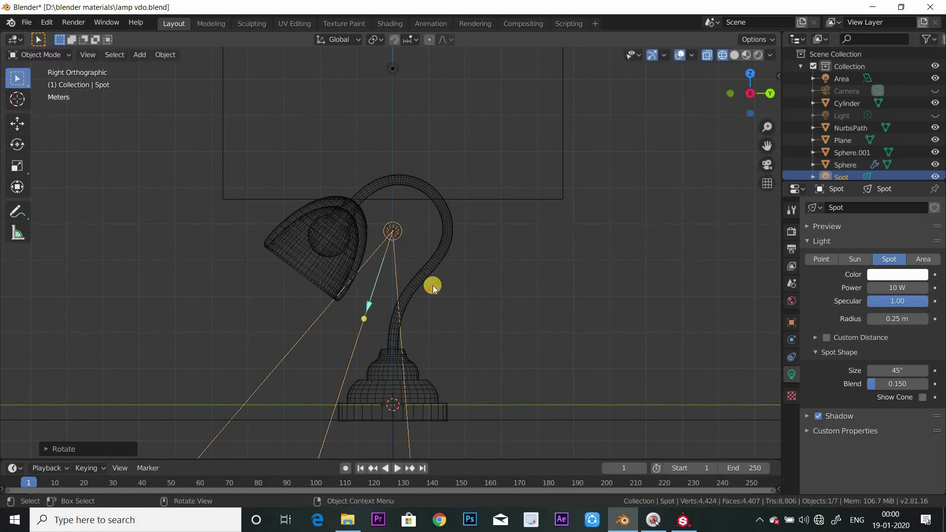
key("g")
left_click(377, 291)
key("r")
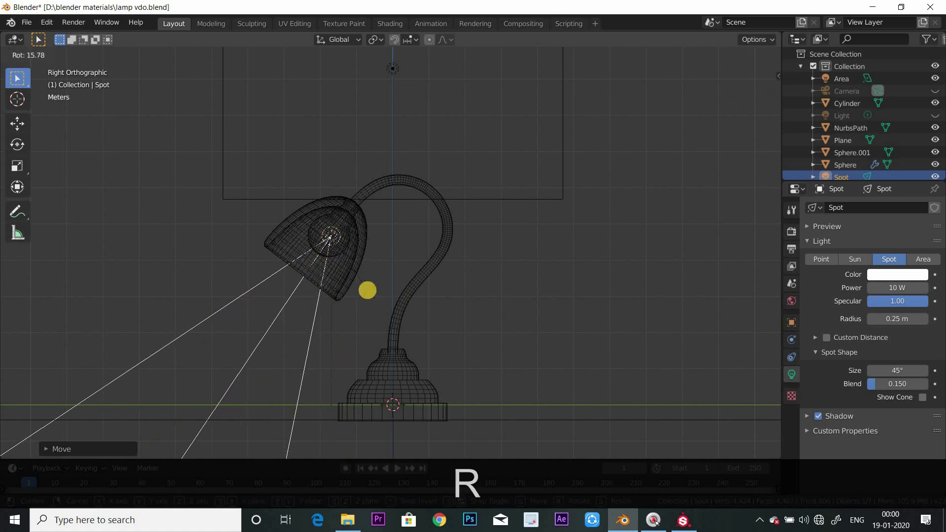
left_click(367, 291)
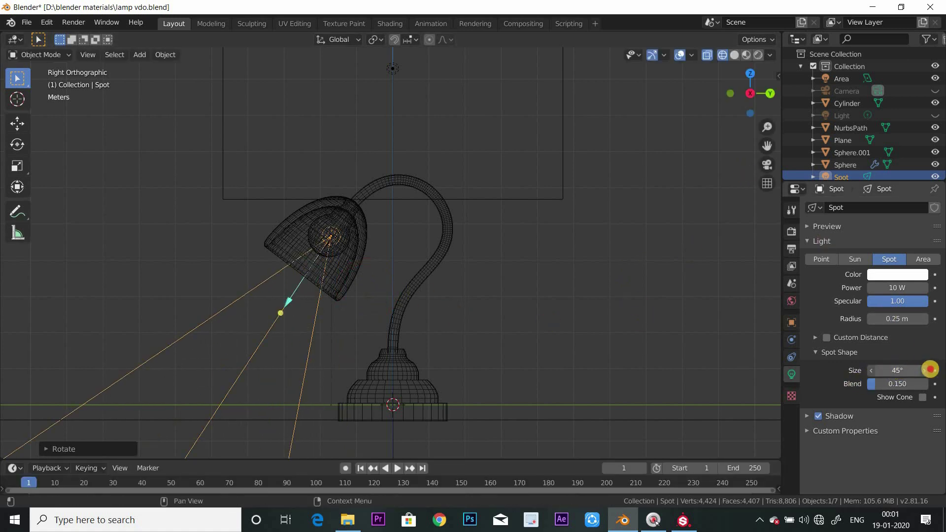
Give the spot light a 56° cone, 0.74 m radius and 1000 W power.
left_click_drag(930, 369, 895, 369)
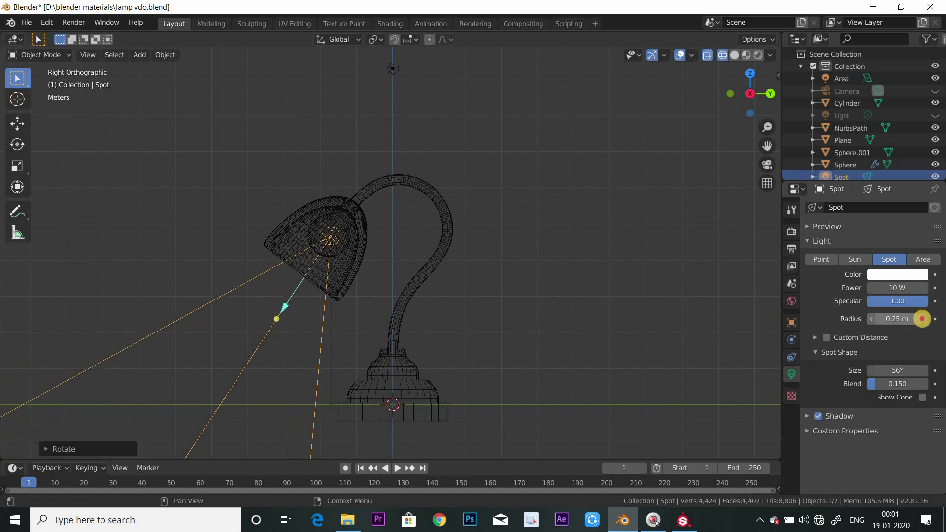
left_click_drag(923, 319, 916, 319)
scroll(304, 240, "up", 4)
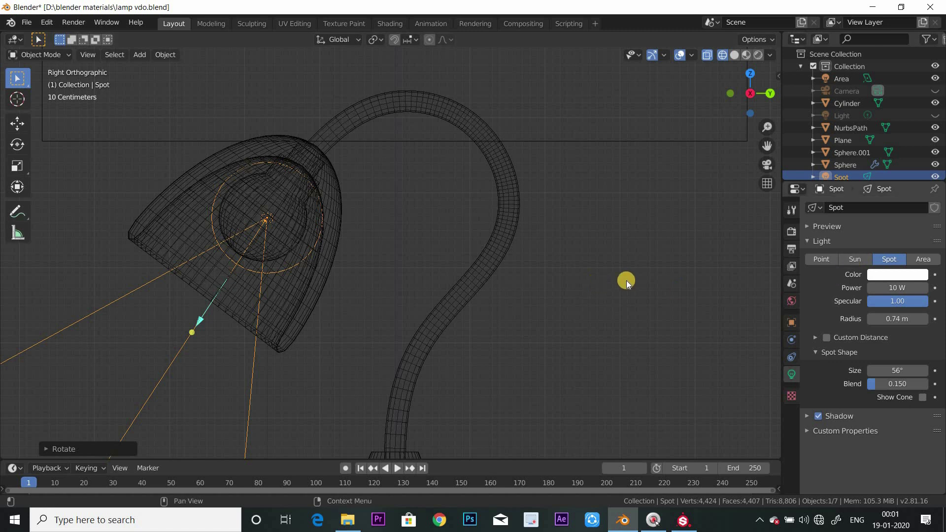
scroll(627, 281, "down", 2)
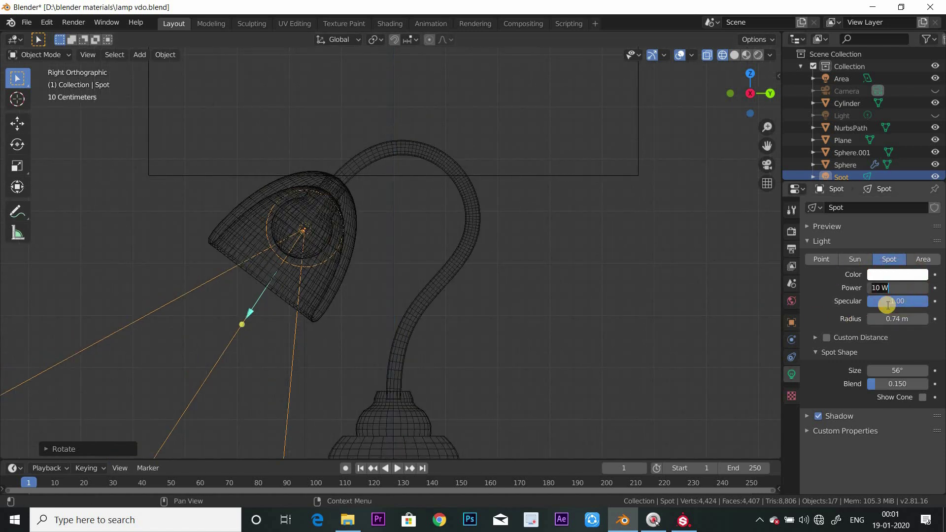
type("1000")
key("Return")
Preview the textured scene and darken the world background colour to black.
left_click(758, 55)
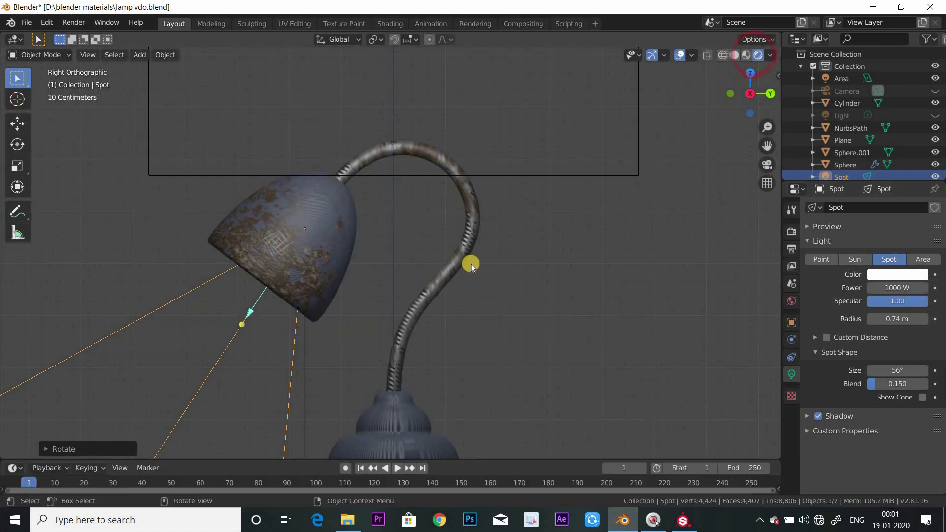
mouse_move(471, 264)
middle_mouse_down()
mouse_move(498, 278)
mouse_move(819, 249)
middle_mouse_up()
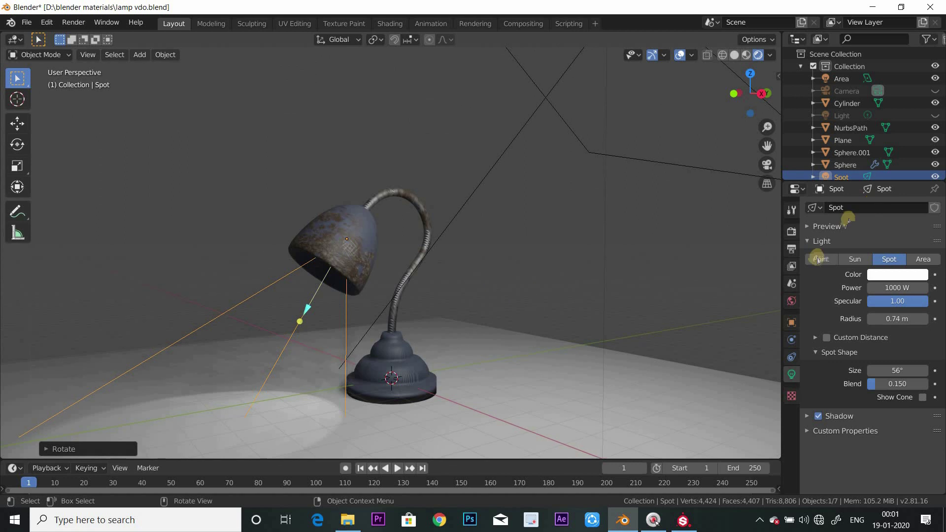
left_click(791, 301)
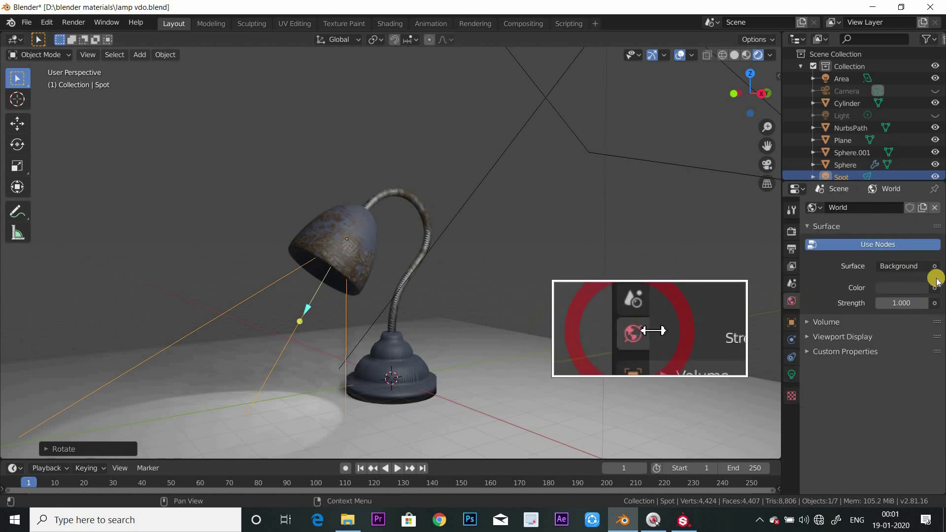
left_click(934, 288)
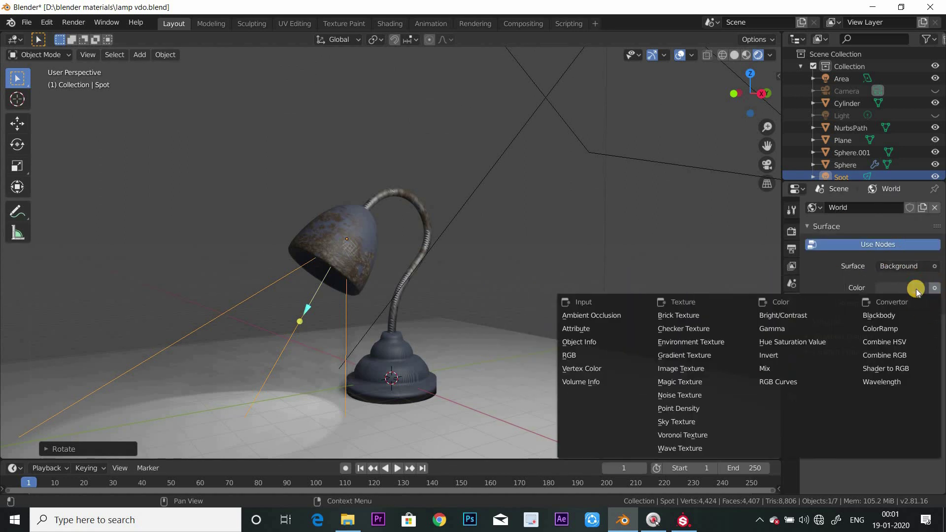
left_click(911, 288)
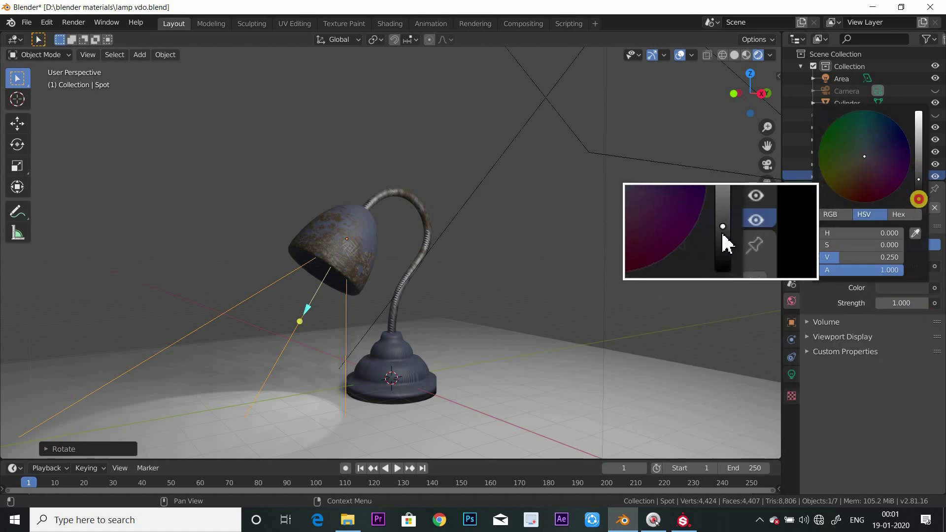
left_click_drag(919, 199, 919, 207)
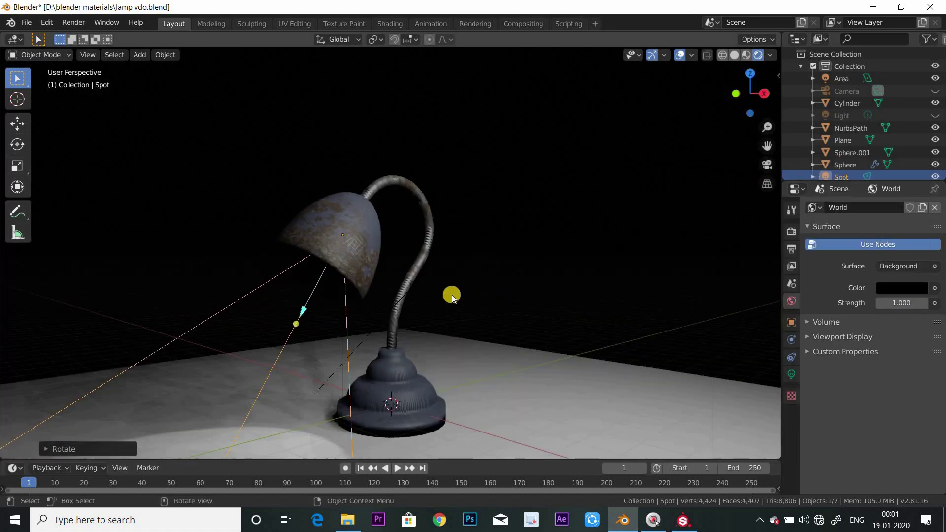
In the Right side wireframe view, move the spot light down and left inside the shade.
mouse_move(452, 295)
middle_mouse_down()
mouse_move(376, 291)
mouse_move(386, 301)
middle_mouse_up()
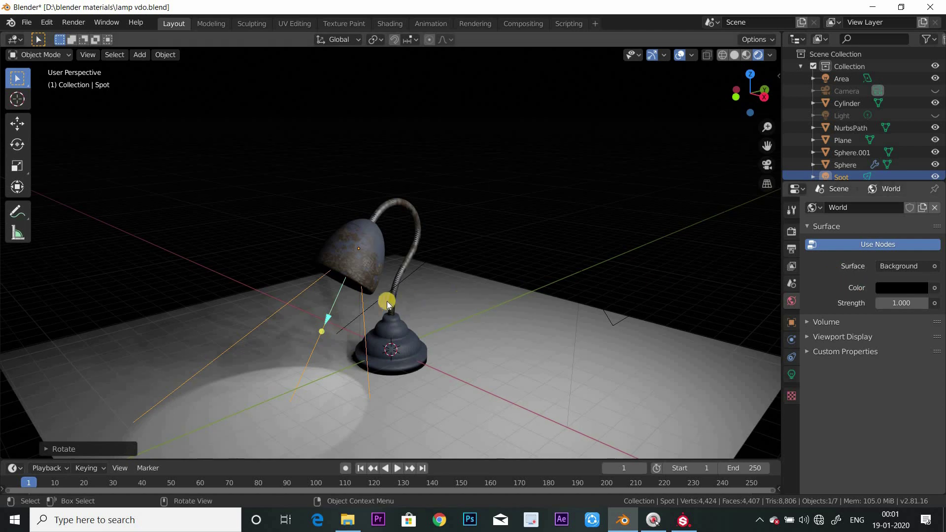
key("KP_3")
scroll(370, 305, "up", 3)
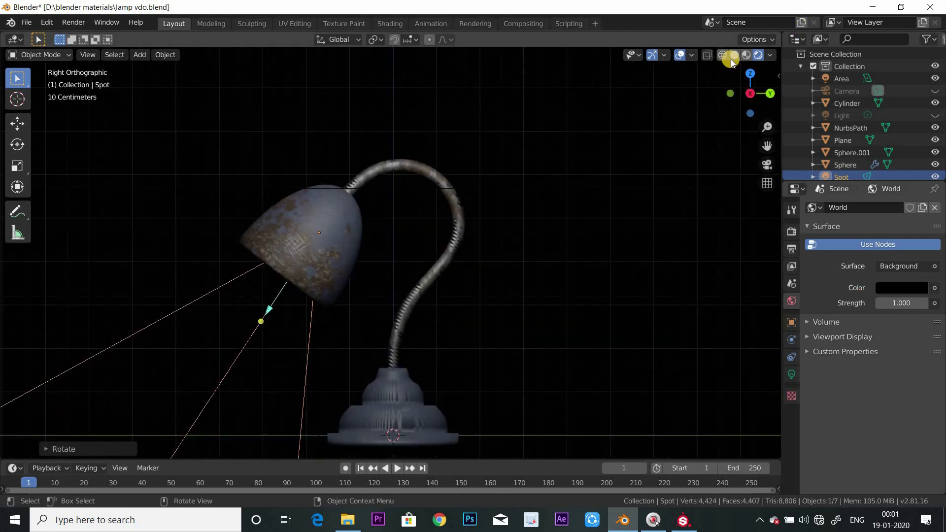
left_click(723, 55)
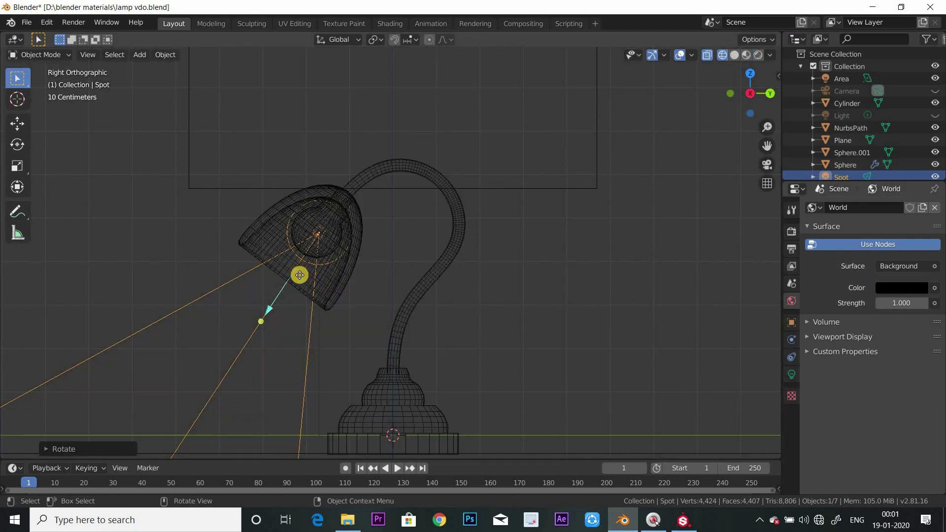
left_click_drag(303, 273, 294, 284)
Orbit to a perspective angle and check the lit floor pool in textured shading.
mouse_move(294, 285)
middle_mouse_down()
mouse_move(446, 320)
mouse_move(404, 335)
middle_mouse_up()
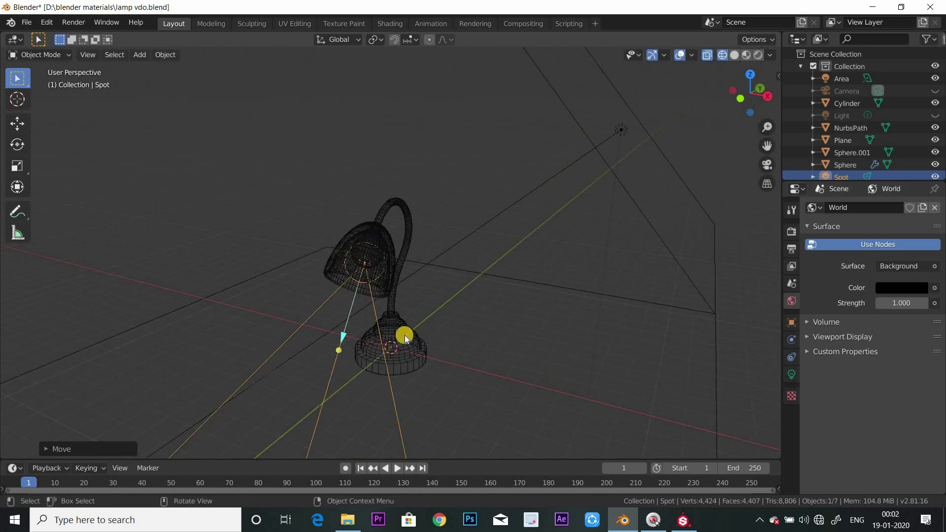
key("KP_3")
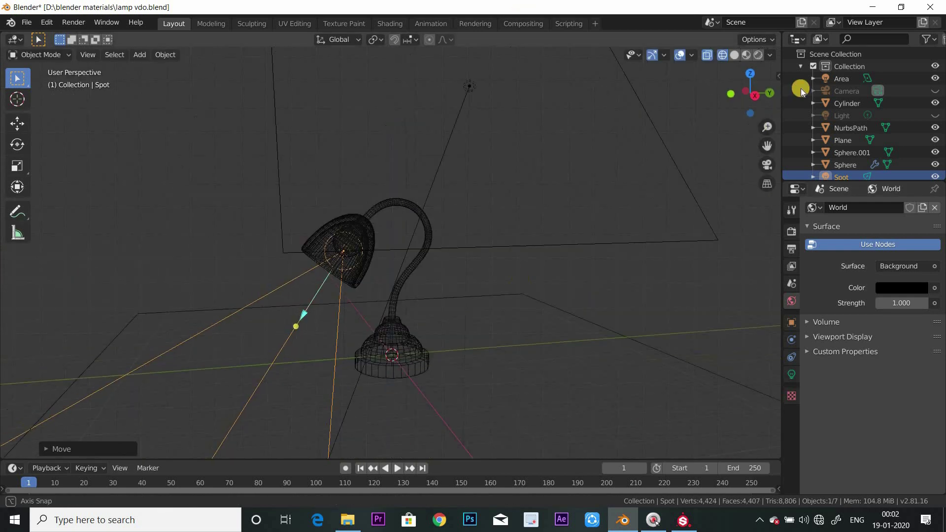
left_click_drag(751, 91, 752, 52)
left_click(759, 57)
mouse_move(550, 294)
middle_mouse_down()
mouse_move(511, 261)
mouse_move(499, 292)
mouse_move(354, 346)
middle_mouse_up()
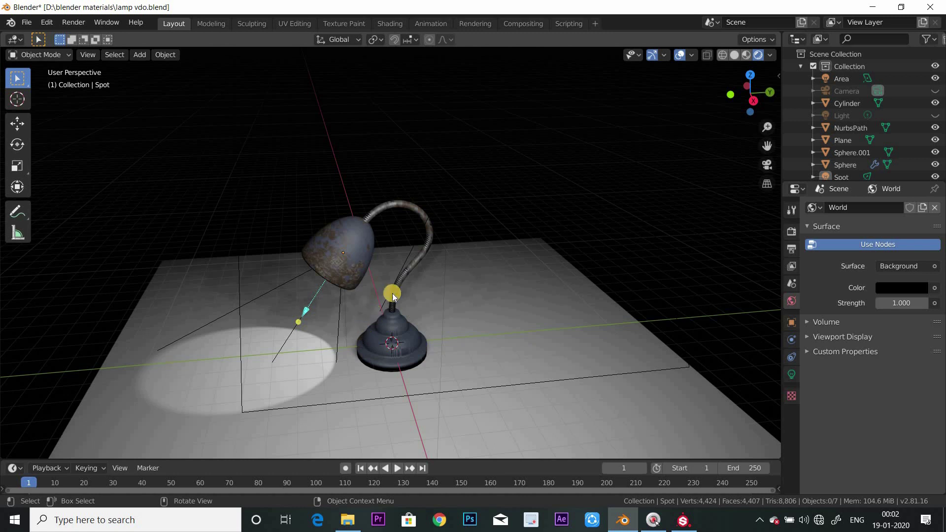
In the Shading workspace, show the World nodes and add a Volume Absorption node.
left_click(388, 23)
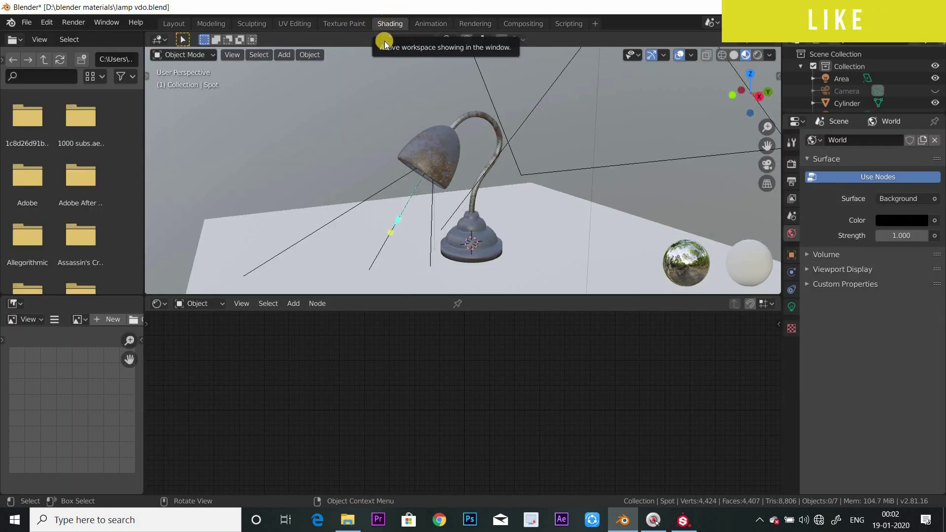
left_click(188, 306)
left_click(191, 331)
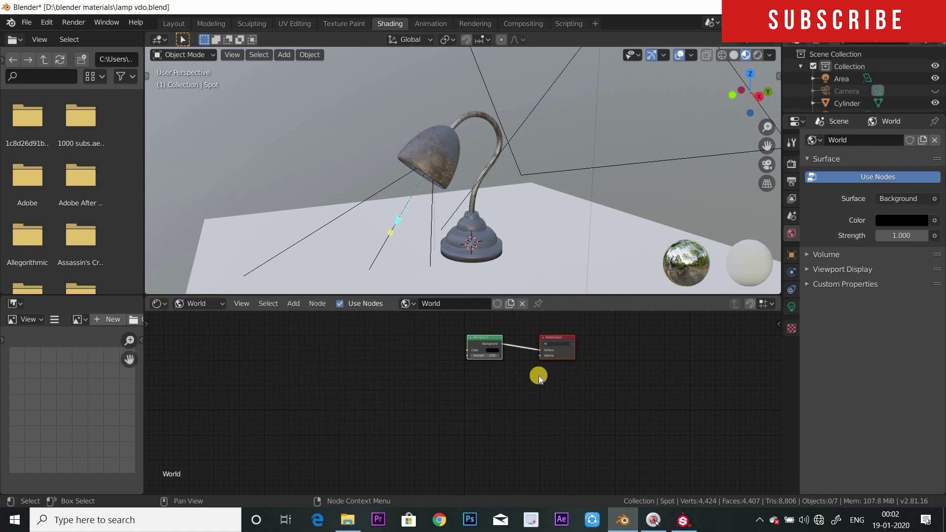
scroll(520, 451, "up", 2)
scroll(520, 451, "up", 2)
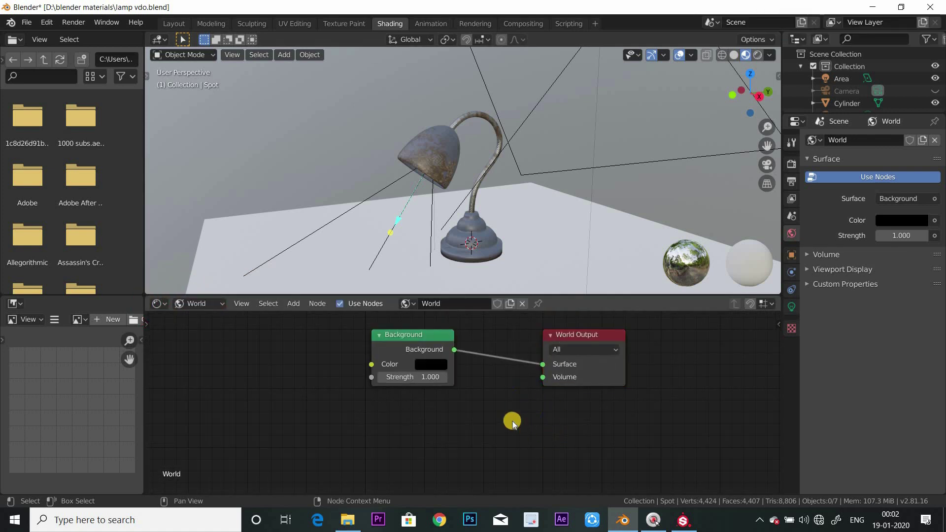
key("shift+a")
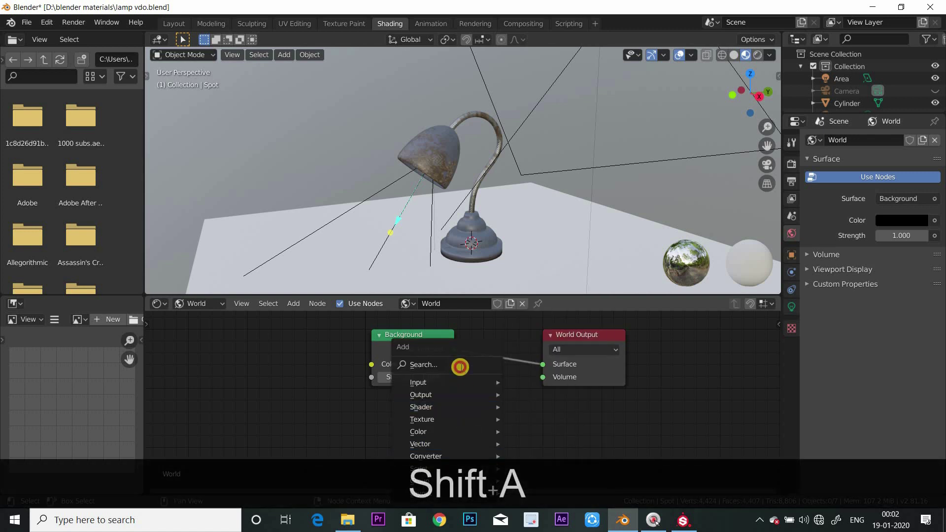
left_click(461, 366)
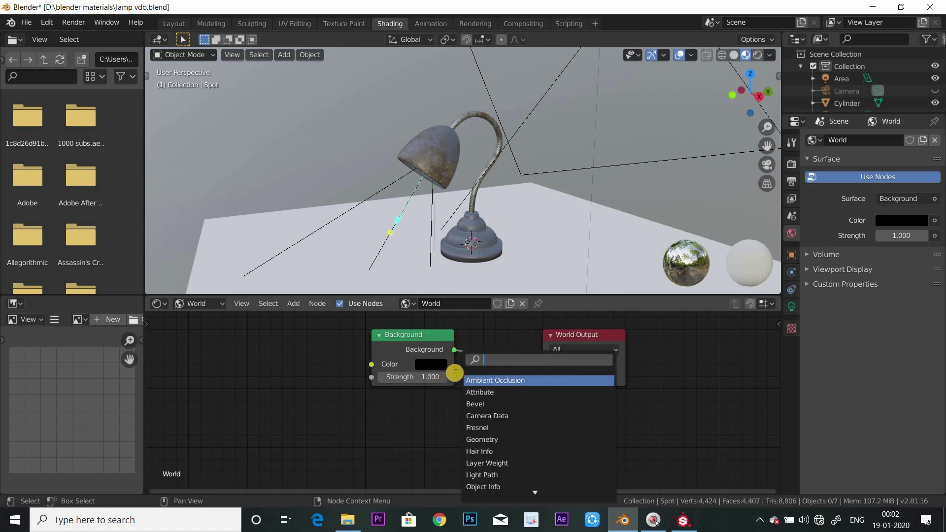
type("vo")
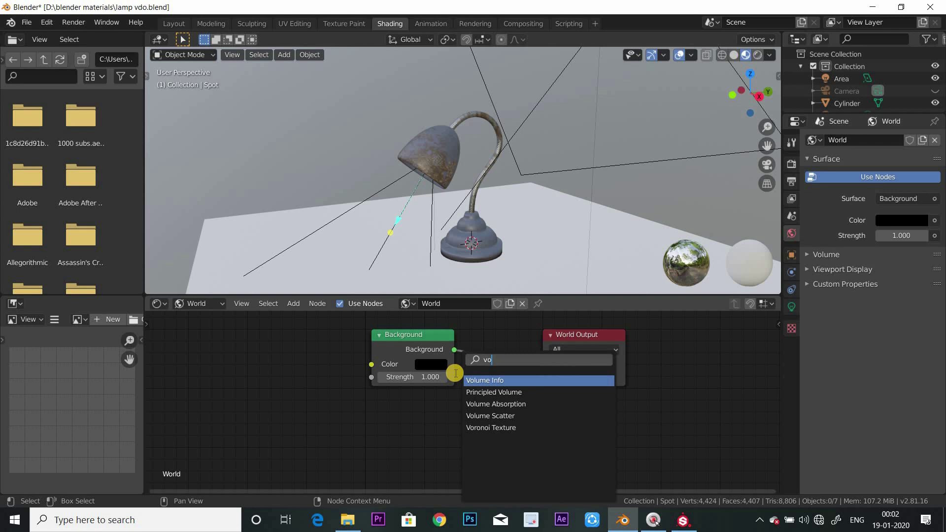
key("Down")
key("Down")
key("Return")
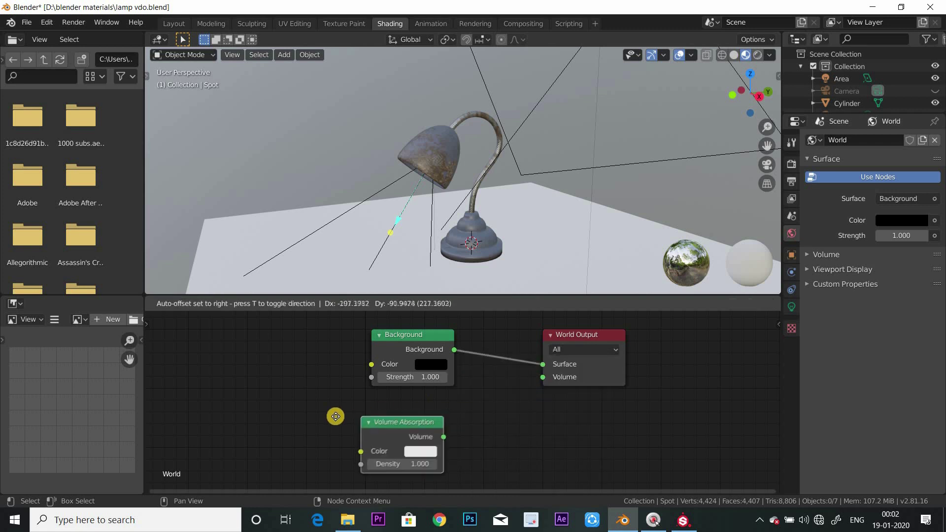
left_click(357, 432)
Add a Volume Scatter node and a Mix Shader node to the world.
key("shift+a")
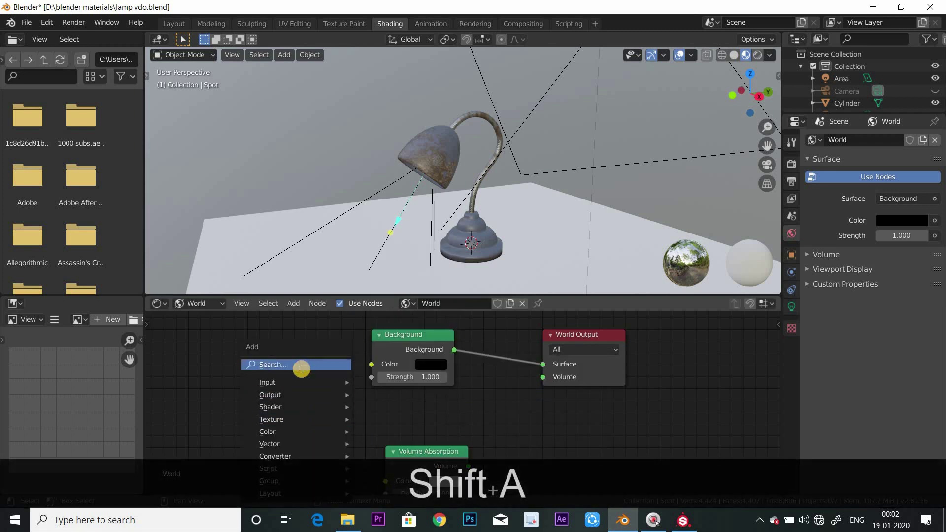
left_click(302, 368)
type("volume")
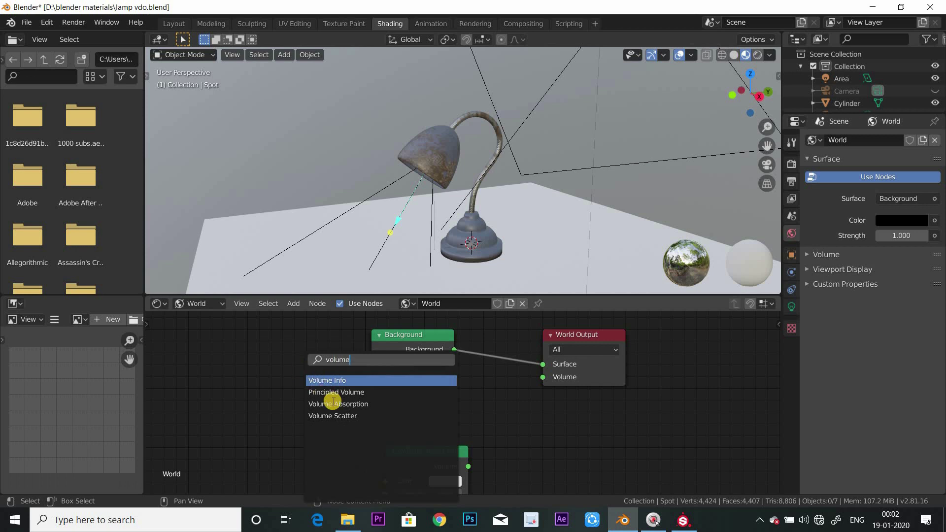
left_click(338, 415)
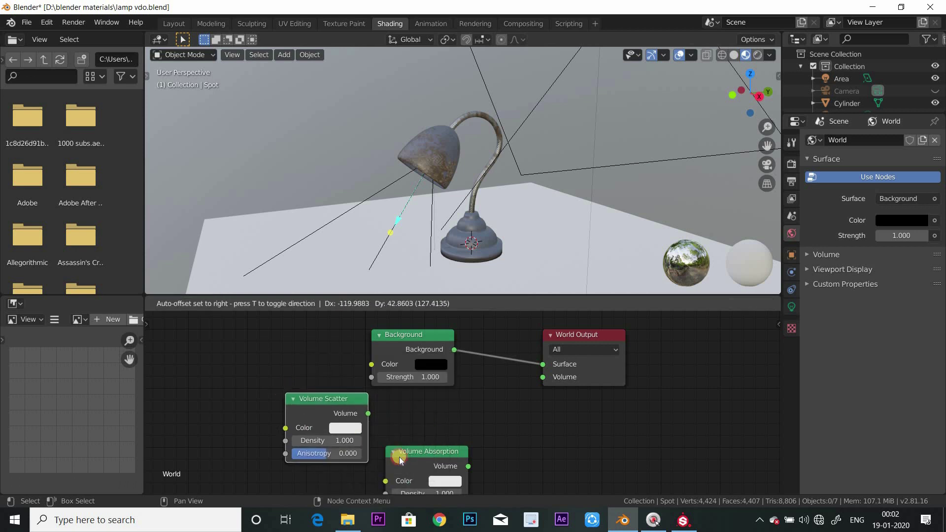
left_click(399, 415)
key("shift+a")
left_click(383, 360)
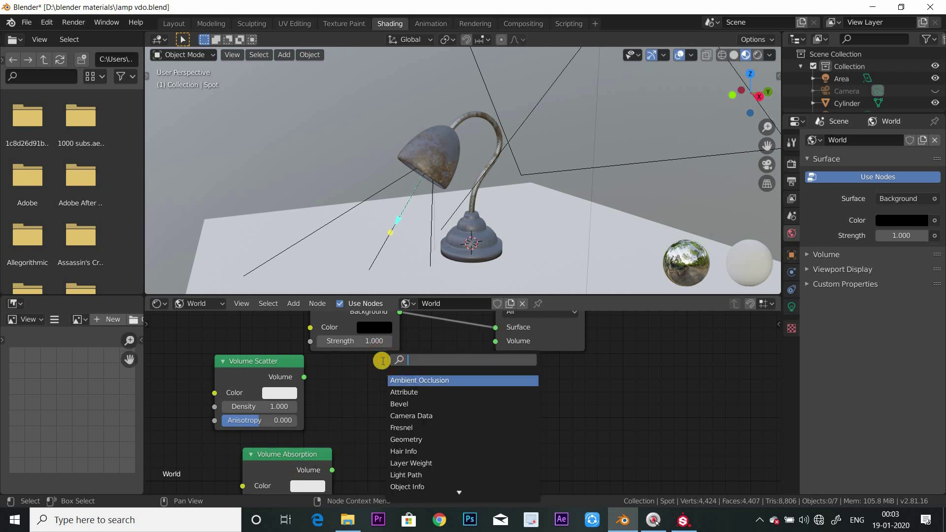
type("mix")
key("Return")
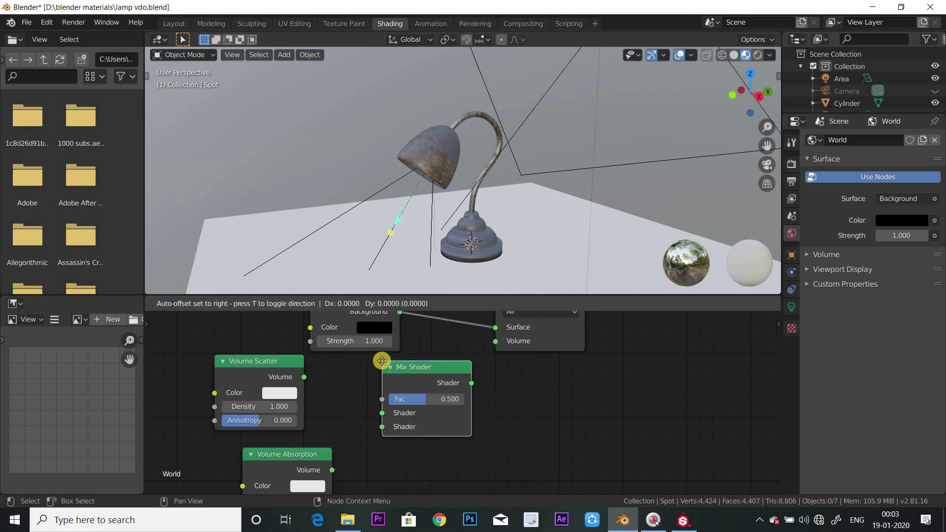
left_click(381, 388)
Connect Volume Scatter and Volume Absorption into the two Mix Shader inputs.
middle_click_drag(323, 382, 295, 345)
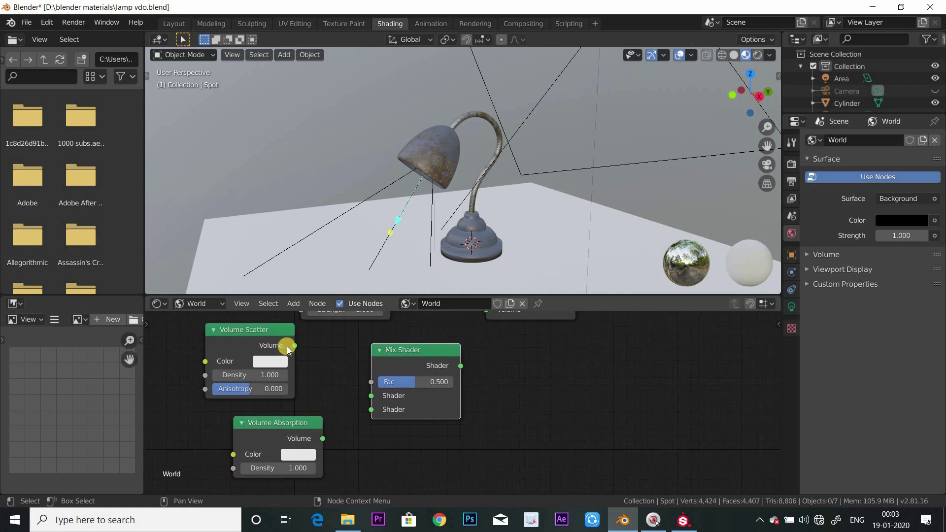
left_click_drag(295, 343, 368, 391)
left_click_drag(322, 448, 367, 412)
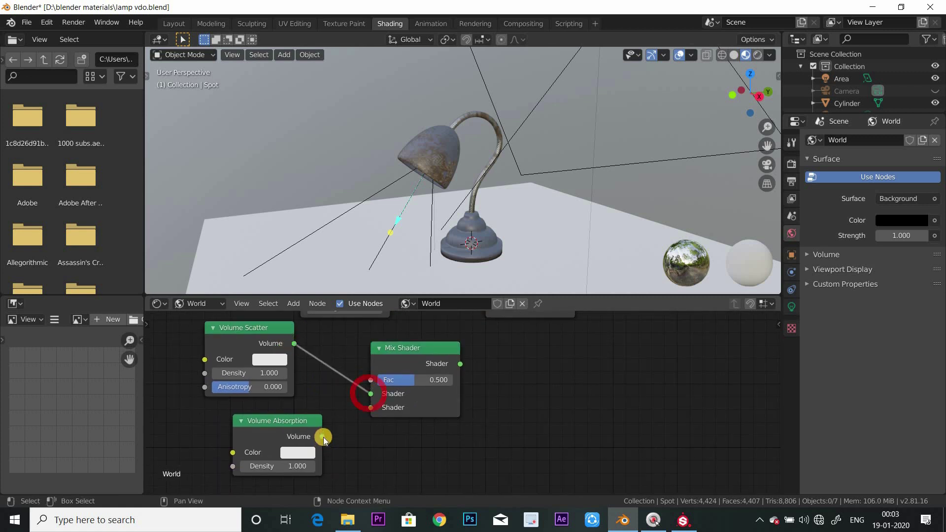
middle_click_drag(401, 430, 434, 402)
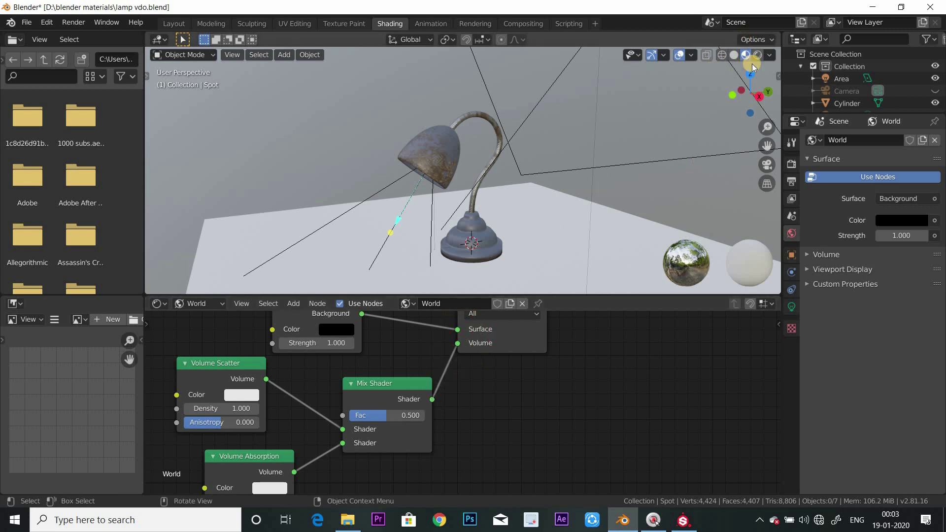
In rendered view, set absorption density 0.8 and scatter density and anisotropy both 0.08.
key("z")
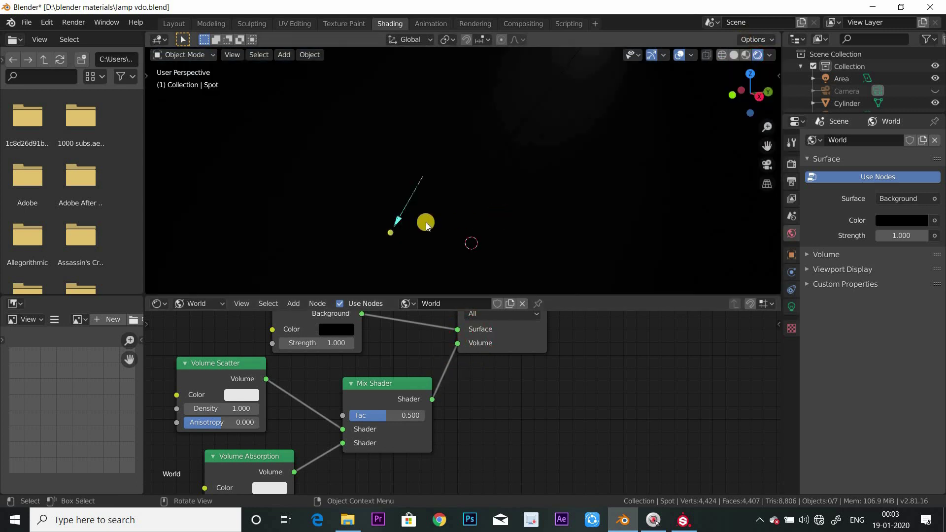
scroll(427, 226, "up", 2)
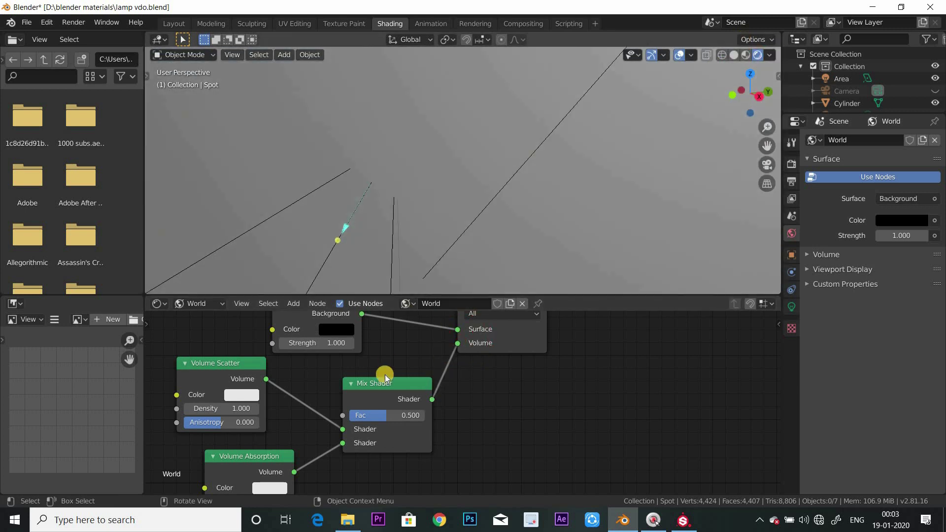
middle_click_drag(260, 432, 302, 364)
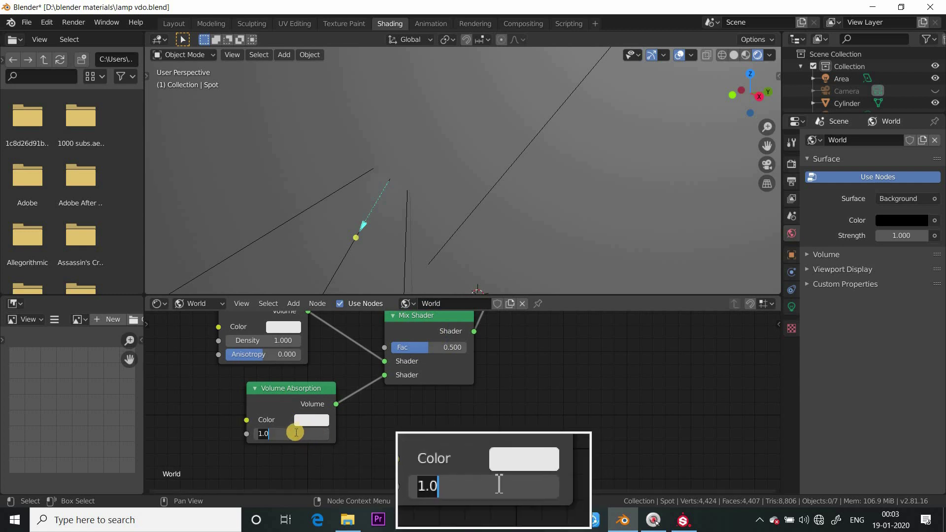
key("BackSpace")
key("BackSpace")
key("BackSpace")
type(".8")
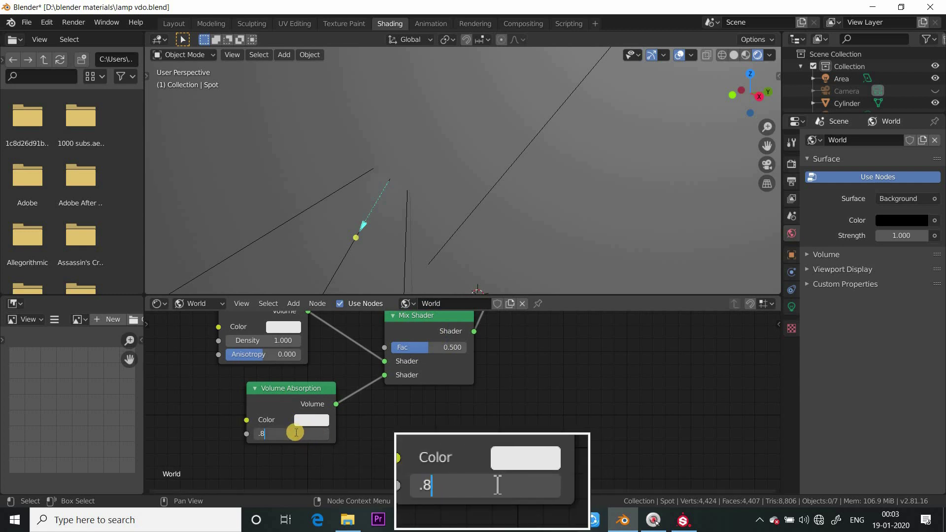
key("Return")
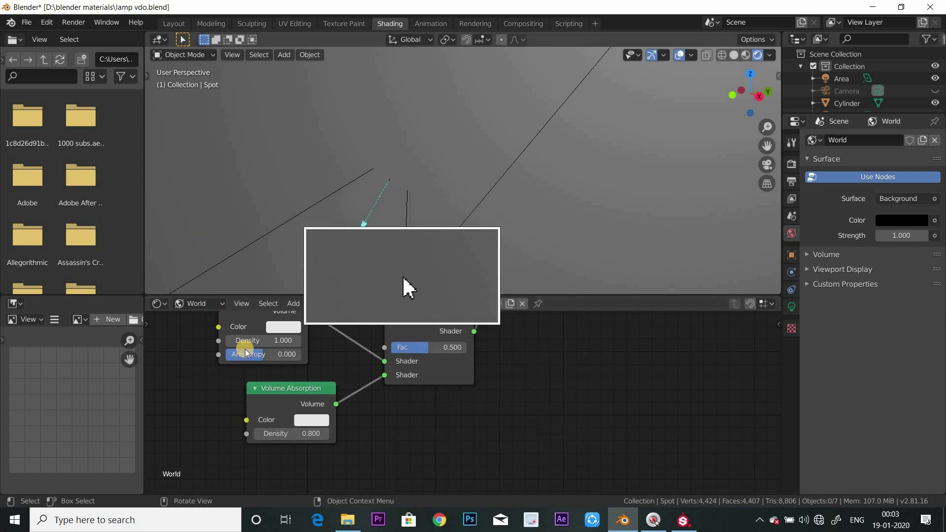
left_click(265, 340)
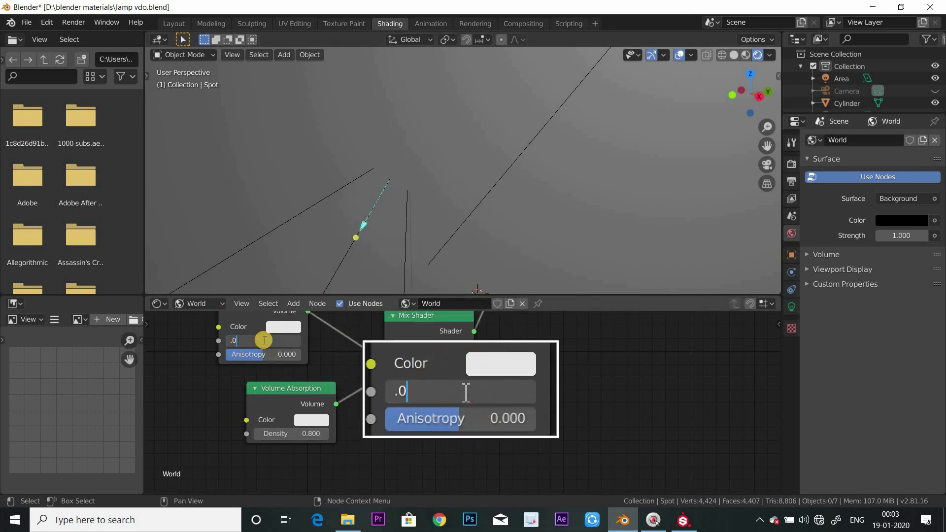
type("8")
key("Return")
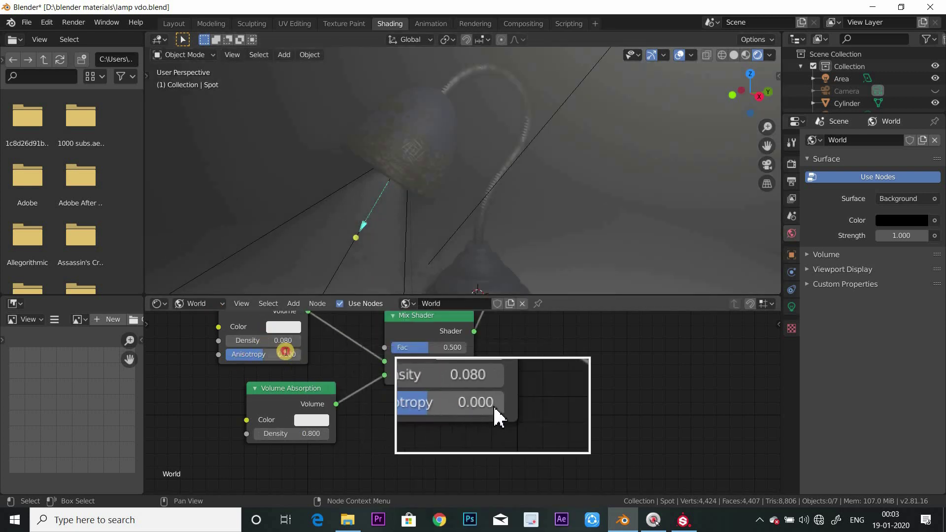
left_click(286, 352)
type(".08")
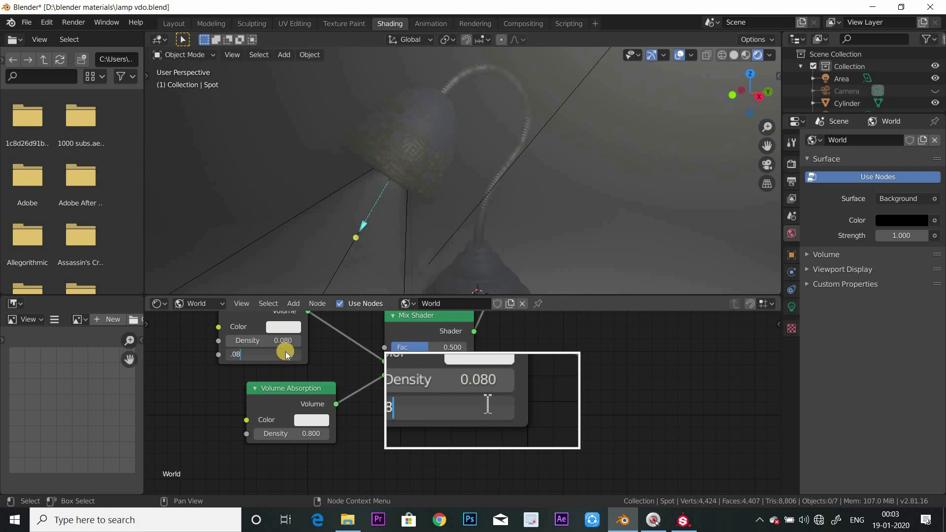
key("Return")
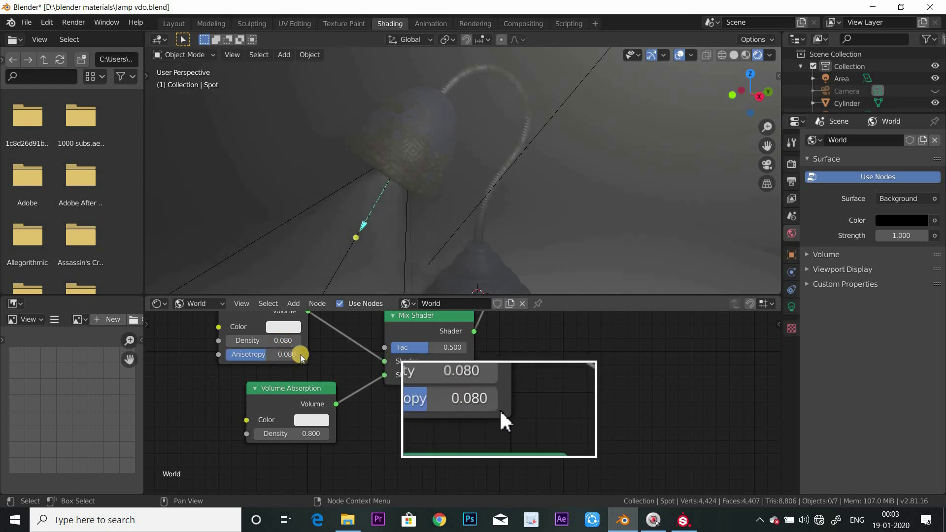
mouse_move(418, 212)
middle_mouse_down()
mouse_move(429, 190)
mouse_move(482, 226)
mouse_move(505, 228)
middle_mouse_up()
Orbit around the foggy lamp in Layout and show the Eevee render settings (64/16 samples).
scroll(481, 226, "down", 1)
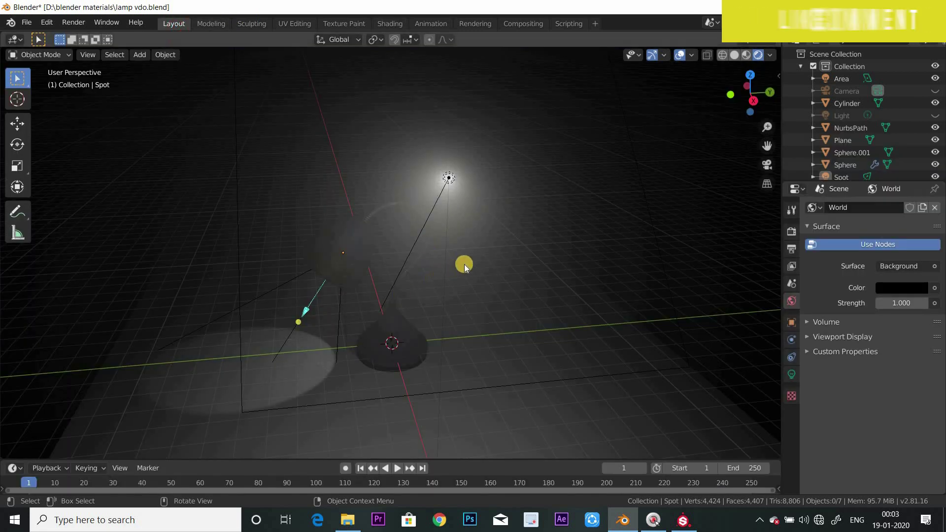
middle_click_drag(410, 357, 412, 332)
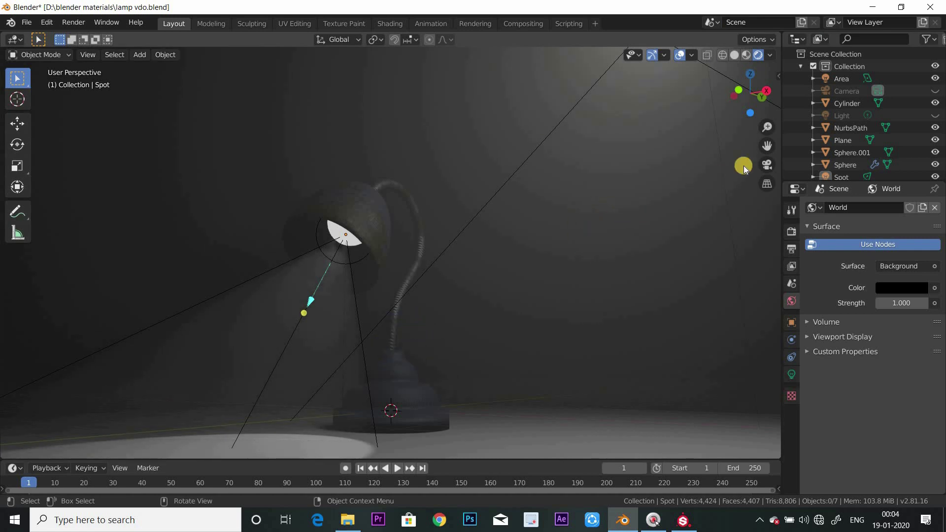
left_click(792, 234)
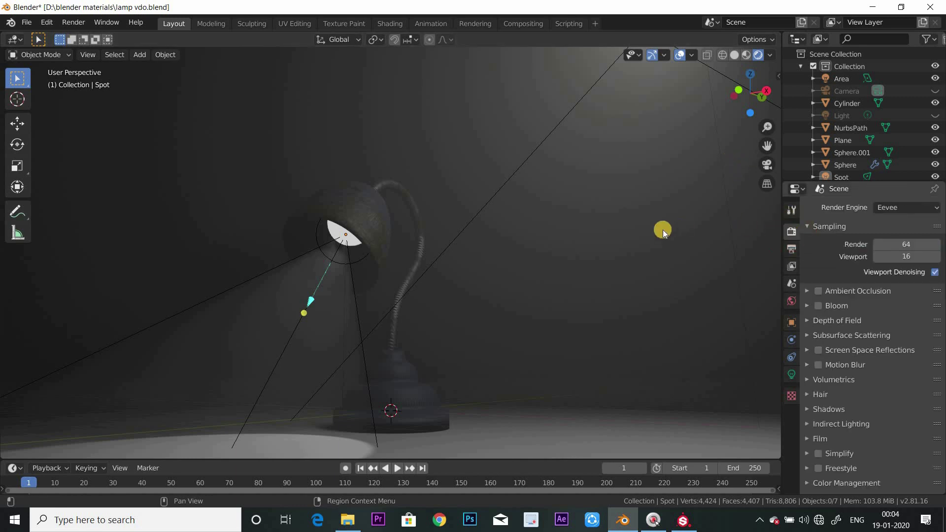
middle_click_drag(594, 285, 587, 303)
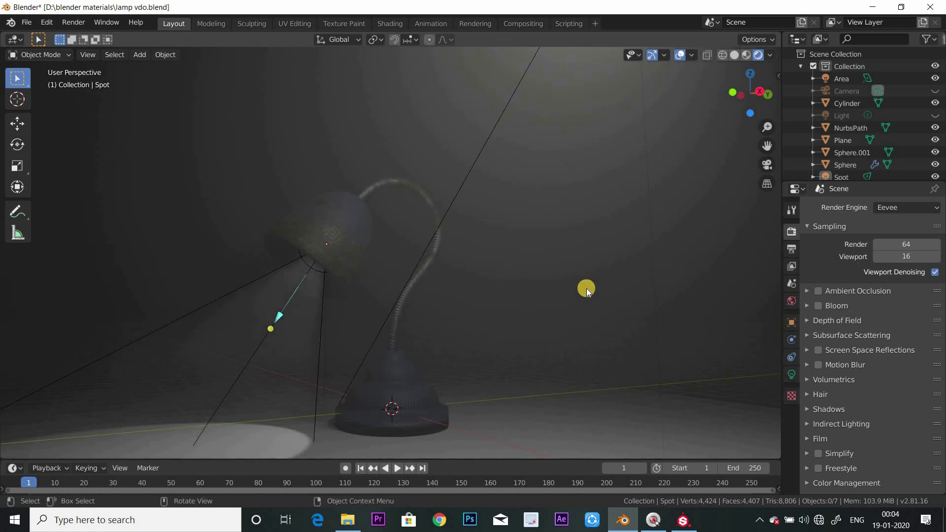
middle_click_drag(587, 303, 579, 302)
middle_click_drag(527, 374, 519, 399)
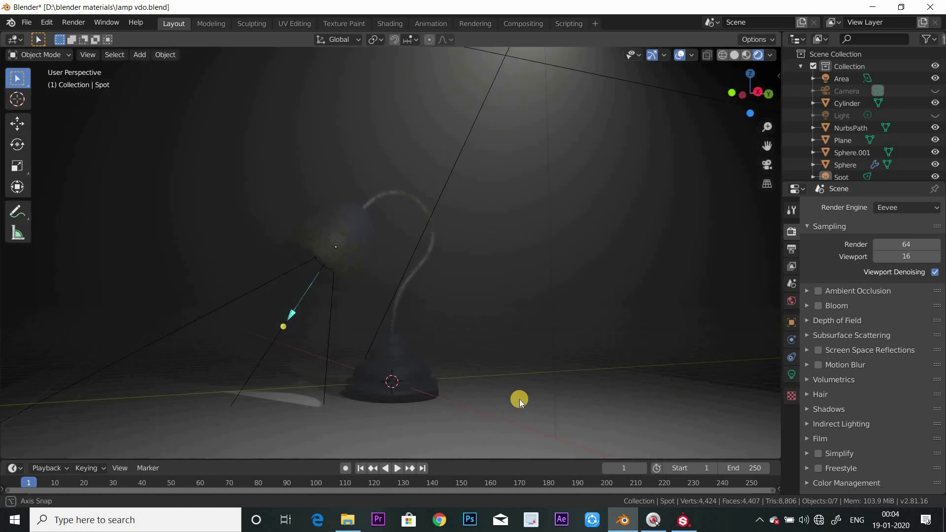
left_click(559, 397)
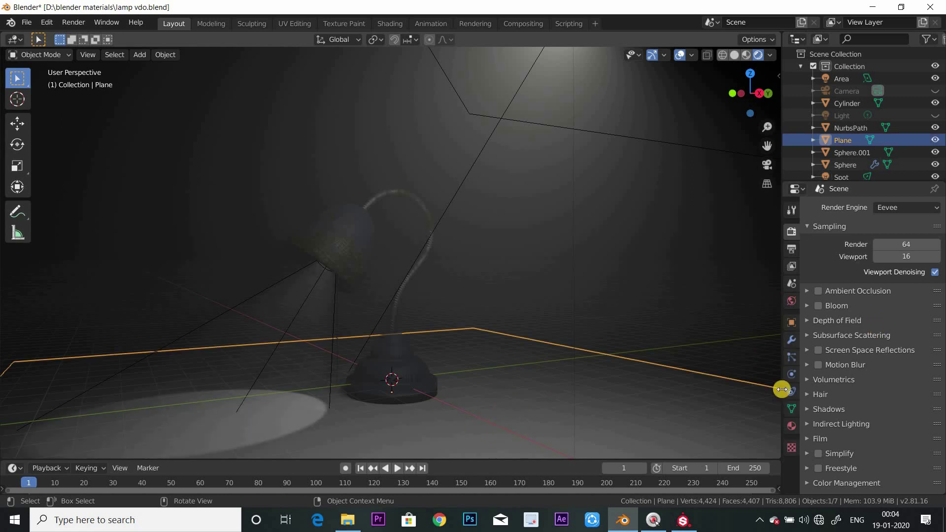
Show the Material Properties for the selected floor plane, which has no material.
left_click(792, 426)
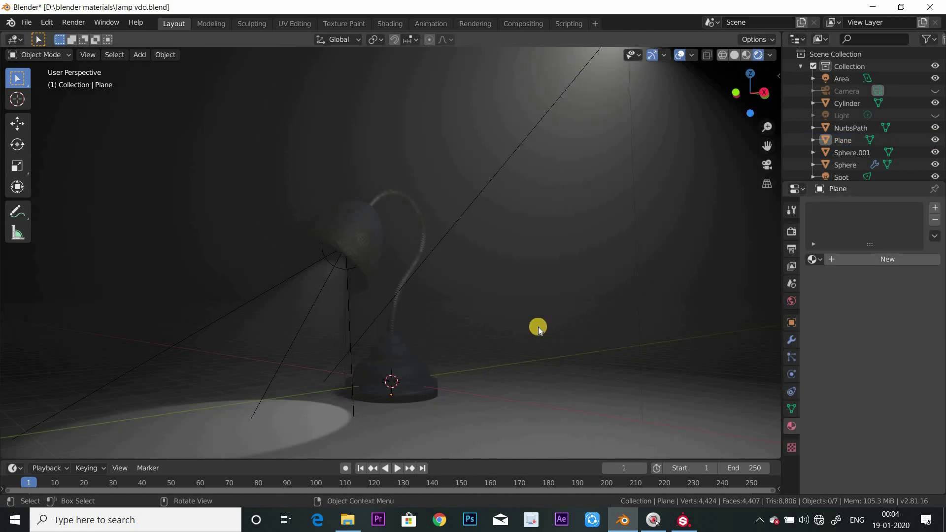